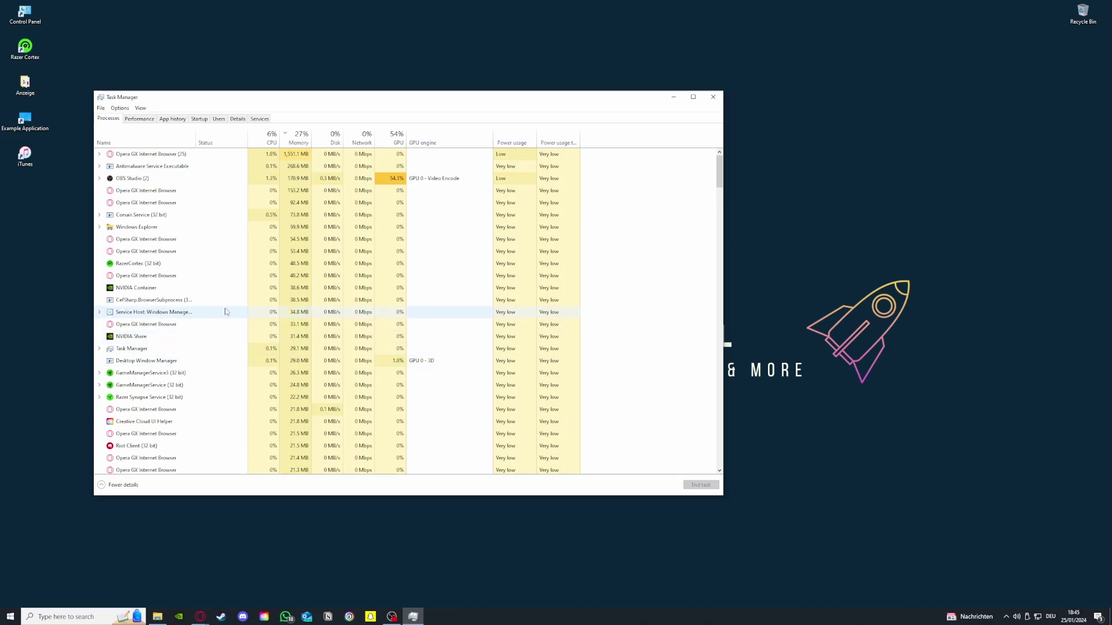
Step: Bring up the End task option for an Opera GX Internet Browser background process and dismiss it without ending the process
click(165, 241)
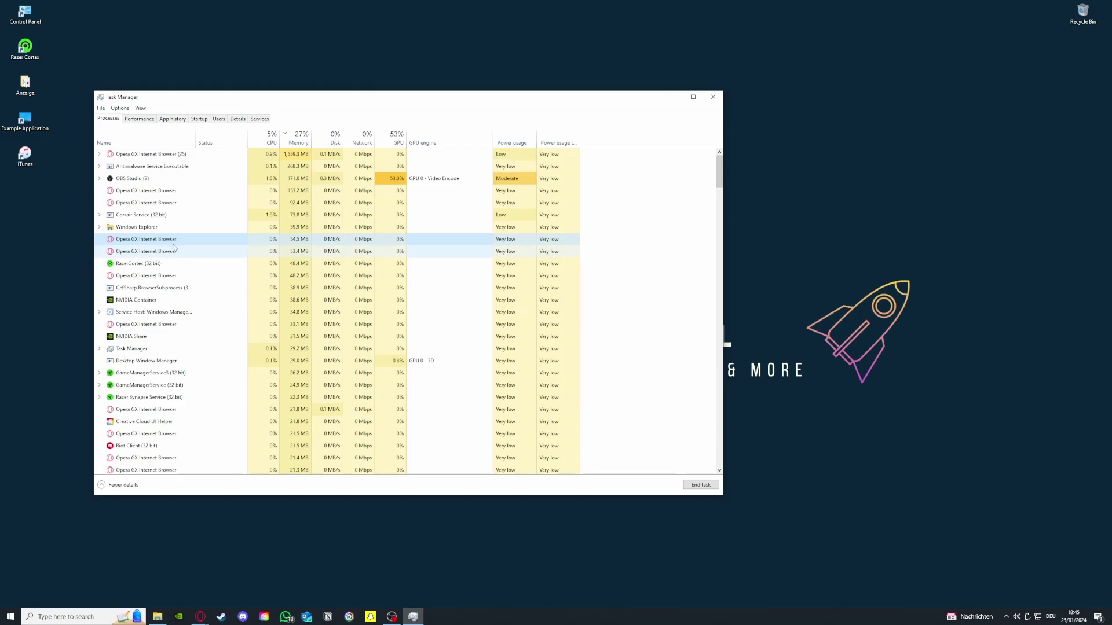
right_click(177, 241)
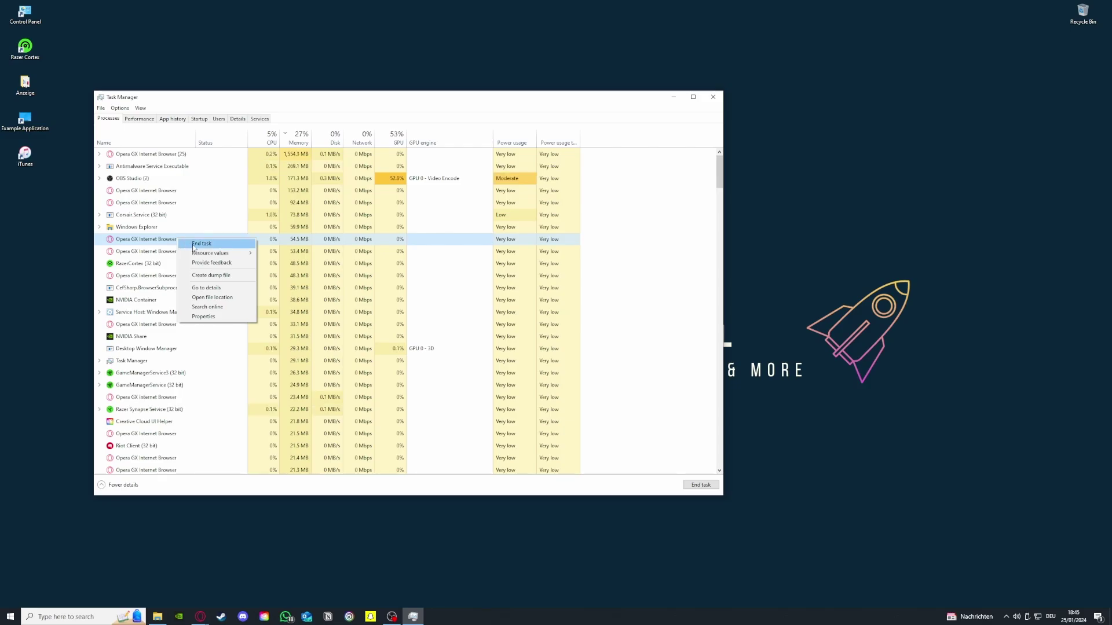
click(642, 487)
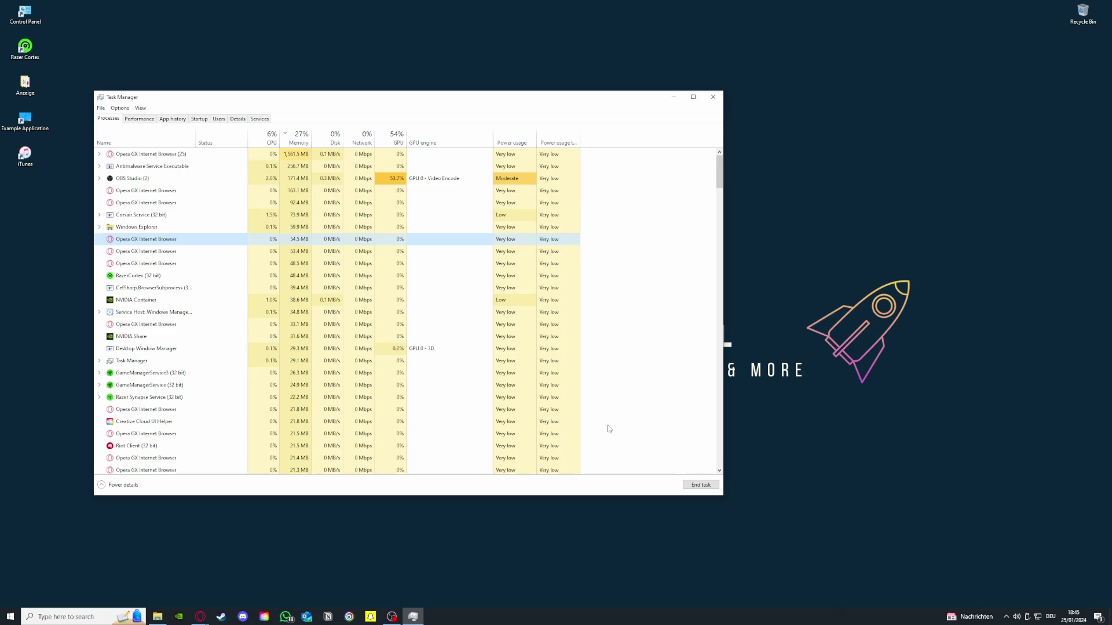
scroll(347, 303, down, 1)
scroll(347, 302, up, 1)
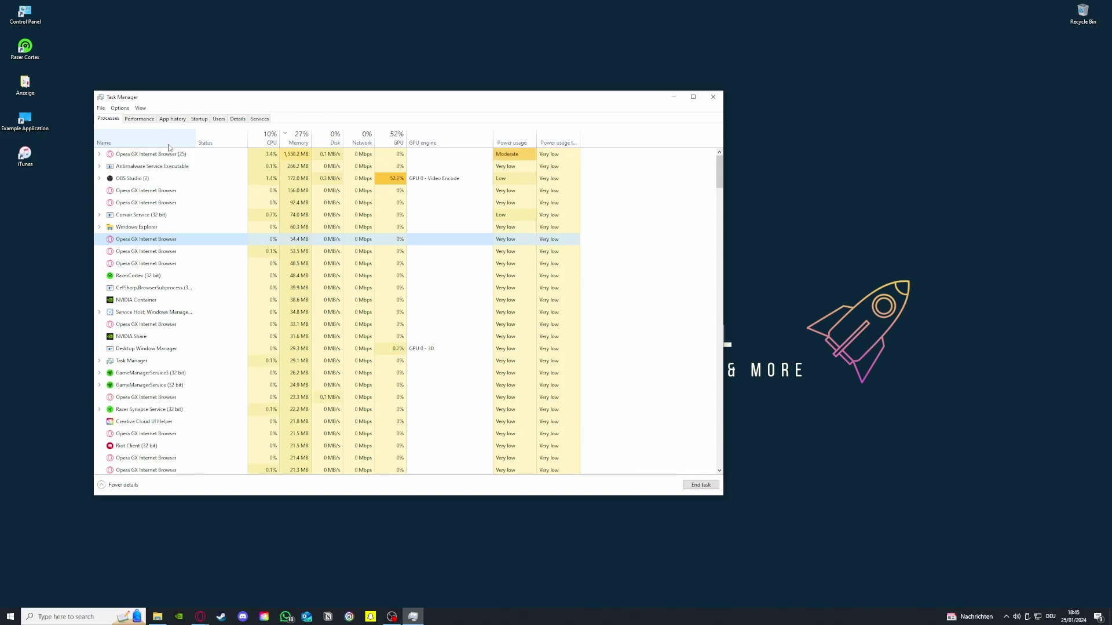
Step: View the startup programs, check the disable option for Opera GX Internet Browser, and close Task Manager
click(193, 119)
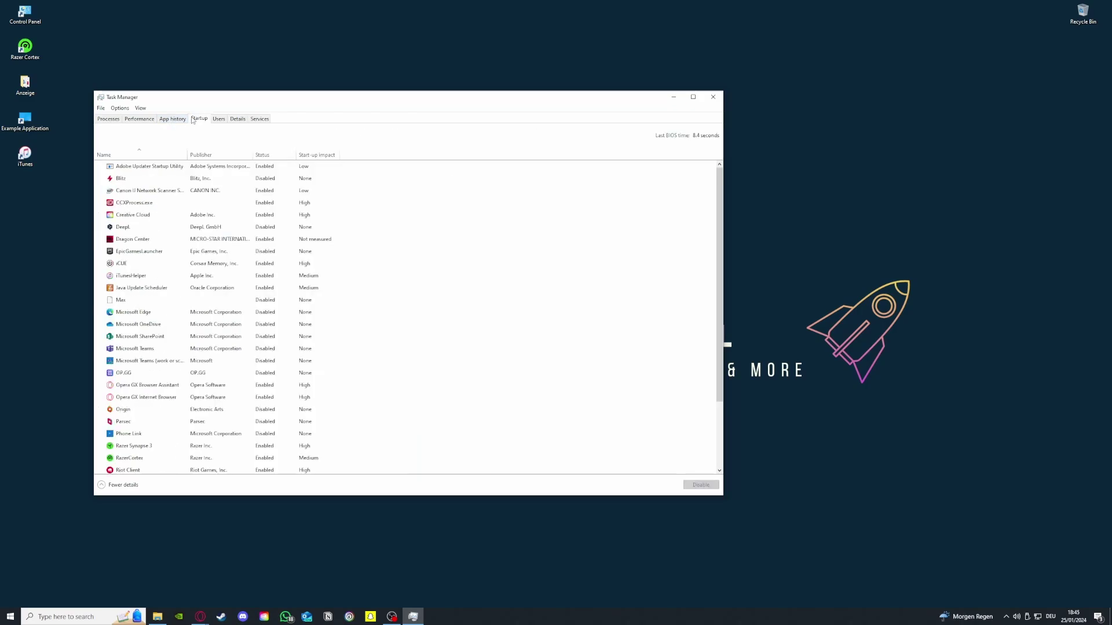
scroll(226, 360, down, 3)
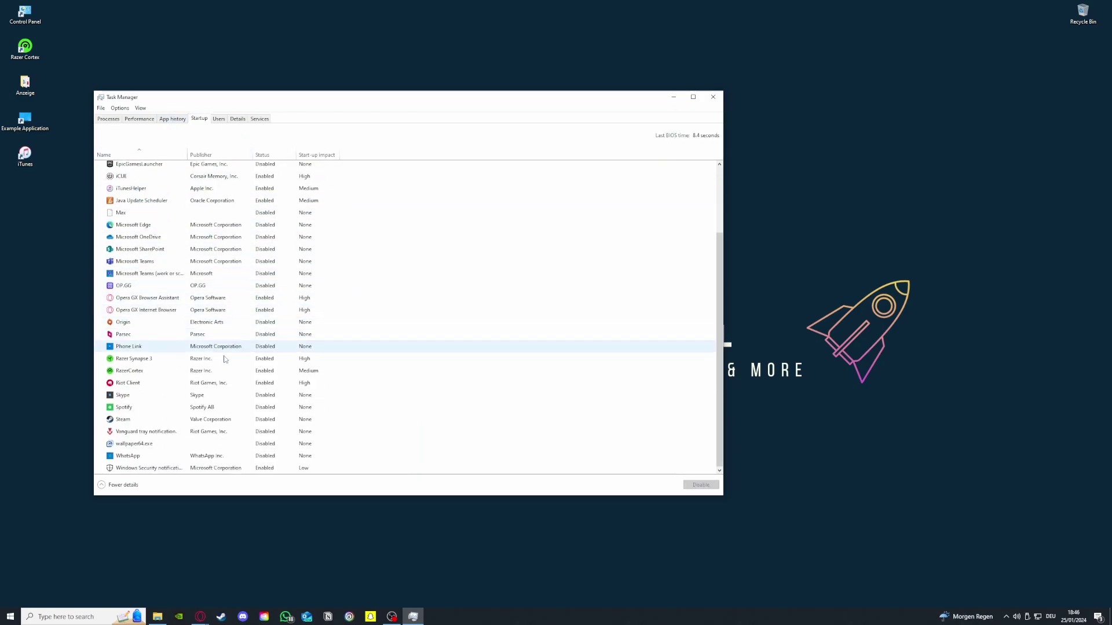
click(166, 312)
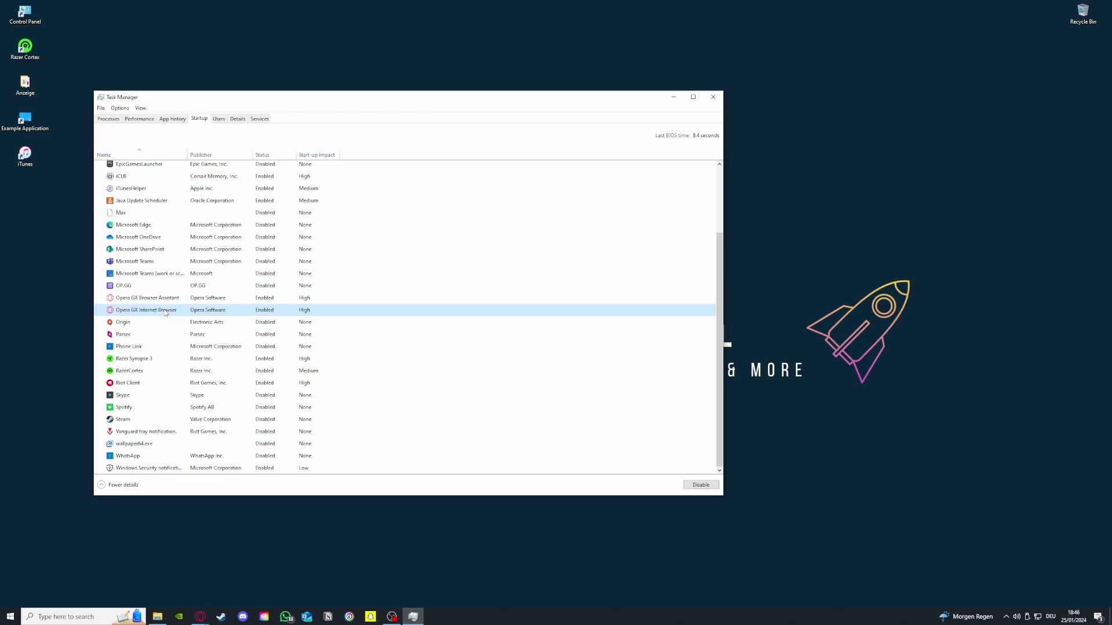
right_click(171, 309)
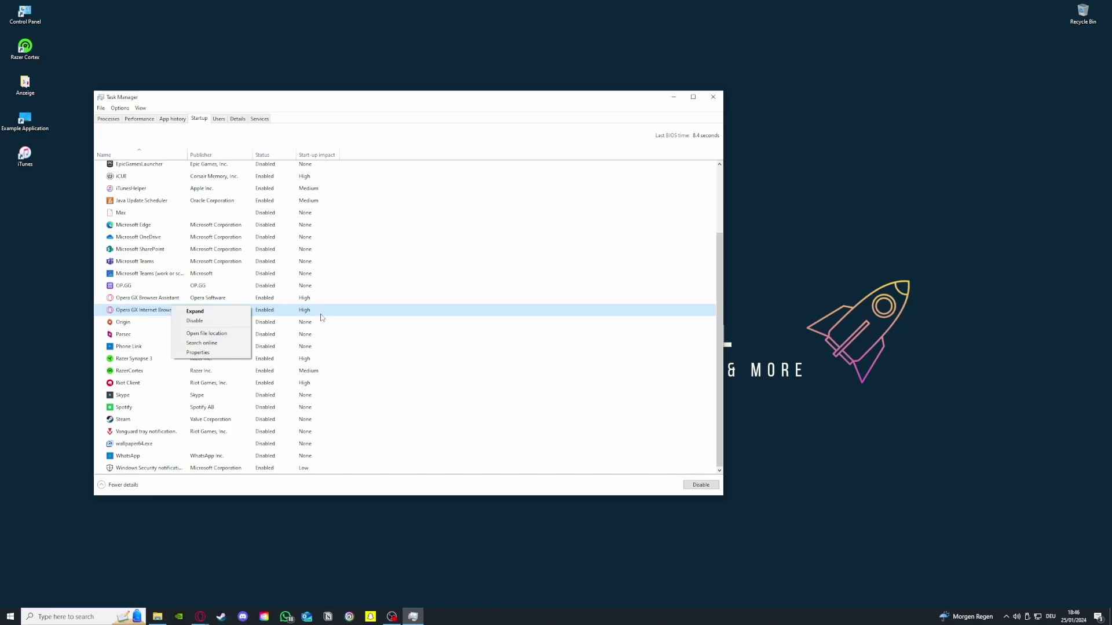
click(466, 339)
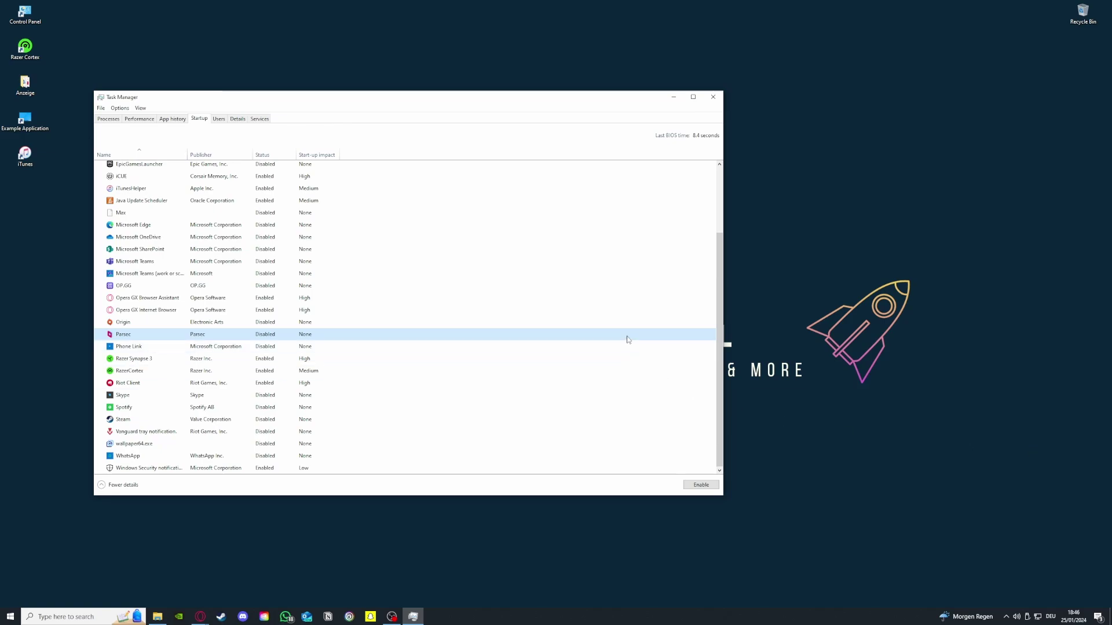
click(713, 97)
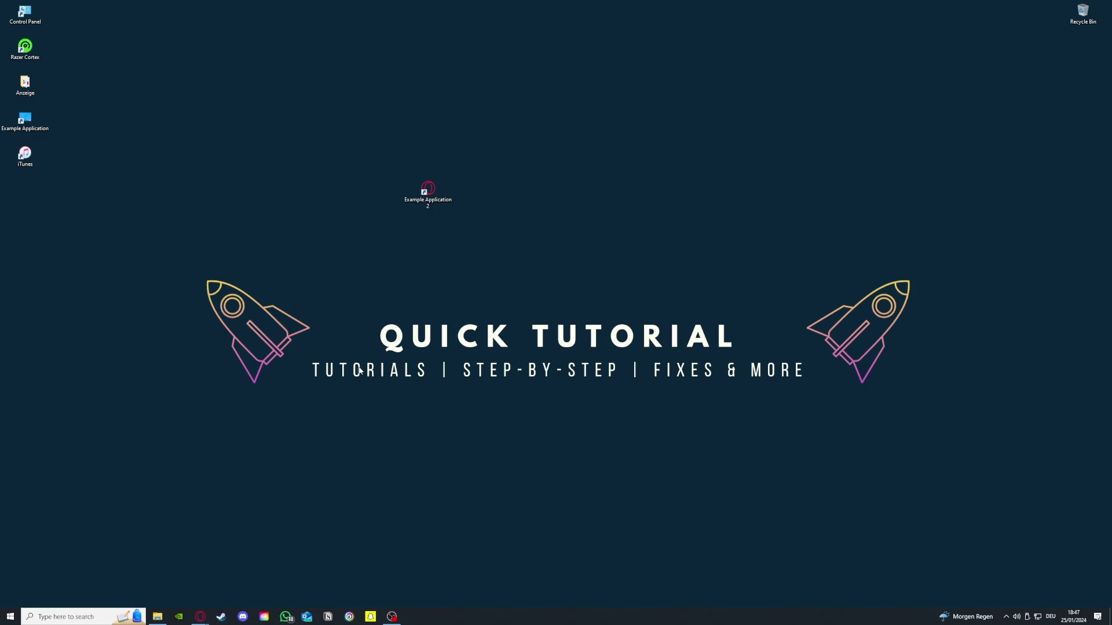
Step: Search Windows for "disk clean" and open the Disk Clean-up app
key(super+s)
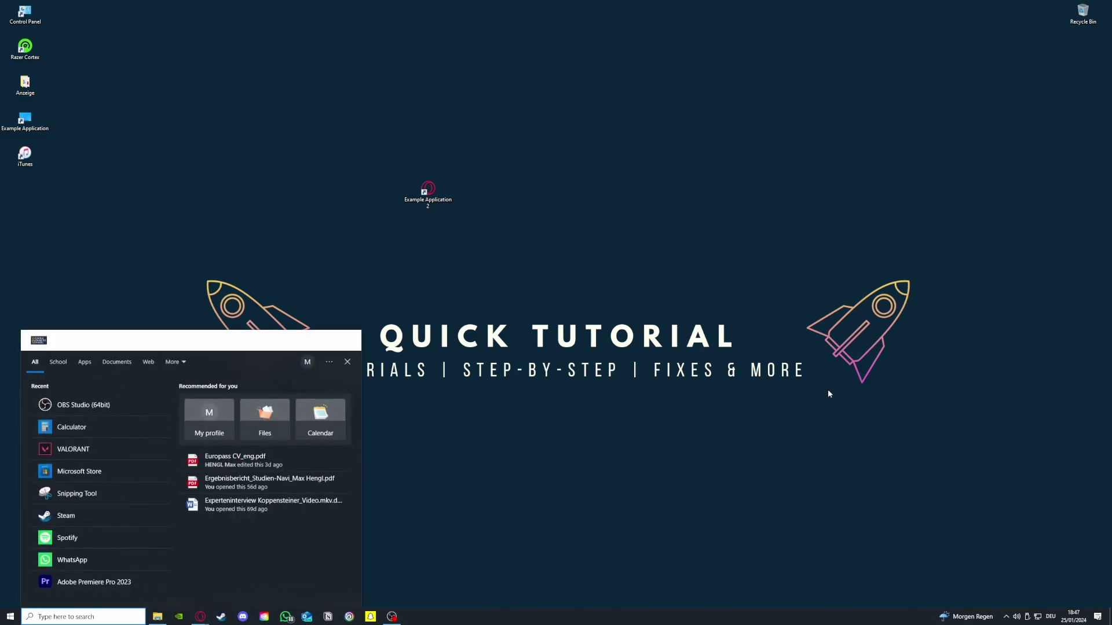
text(disk clea)
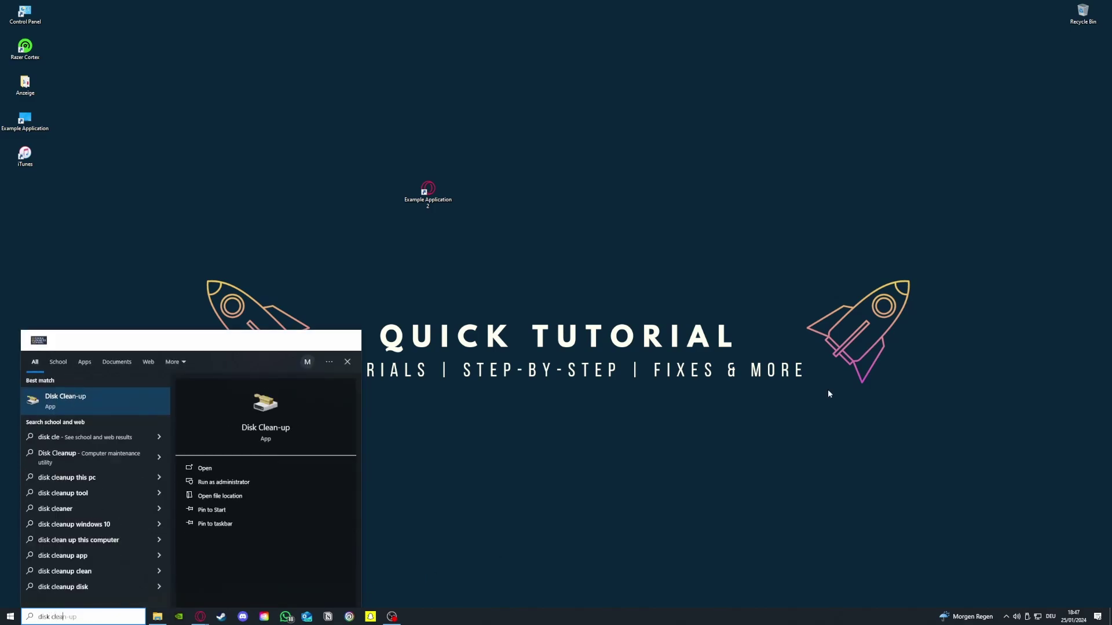
text(n)
click(59, 396)
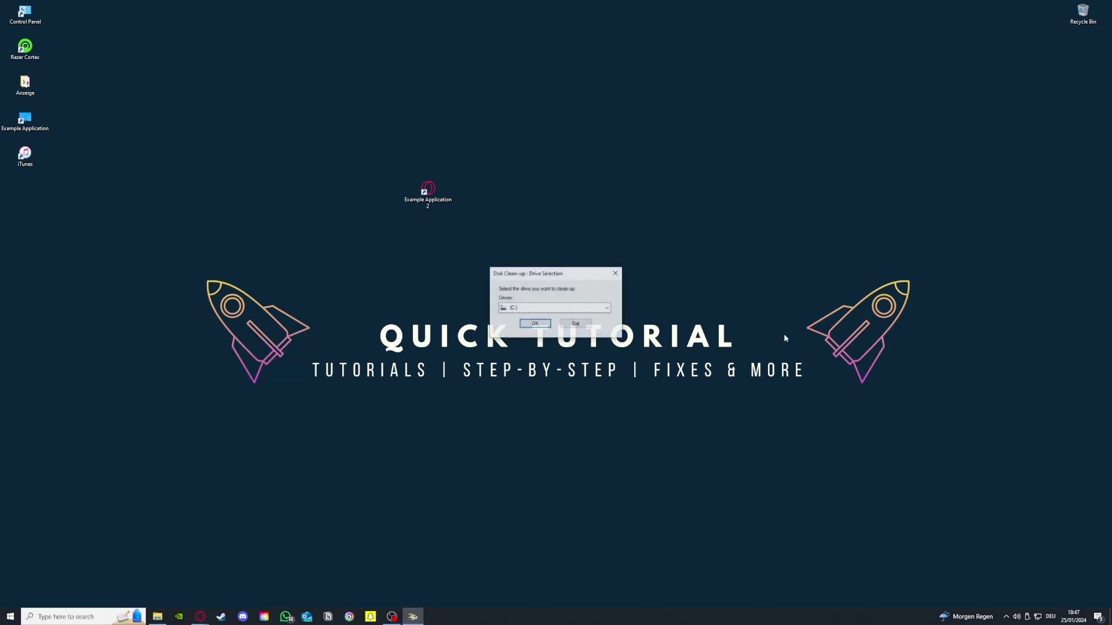
Step: Look through the drives available for clean-up, including Volume (D:), and exit Disk Clean-up without cleaning
click(546, 308)
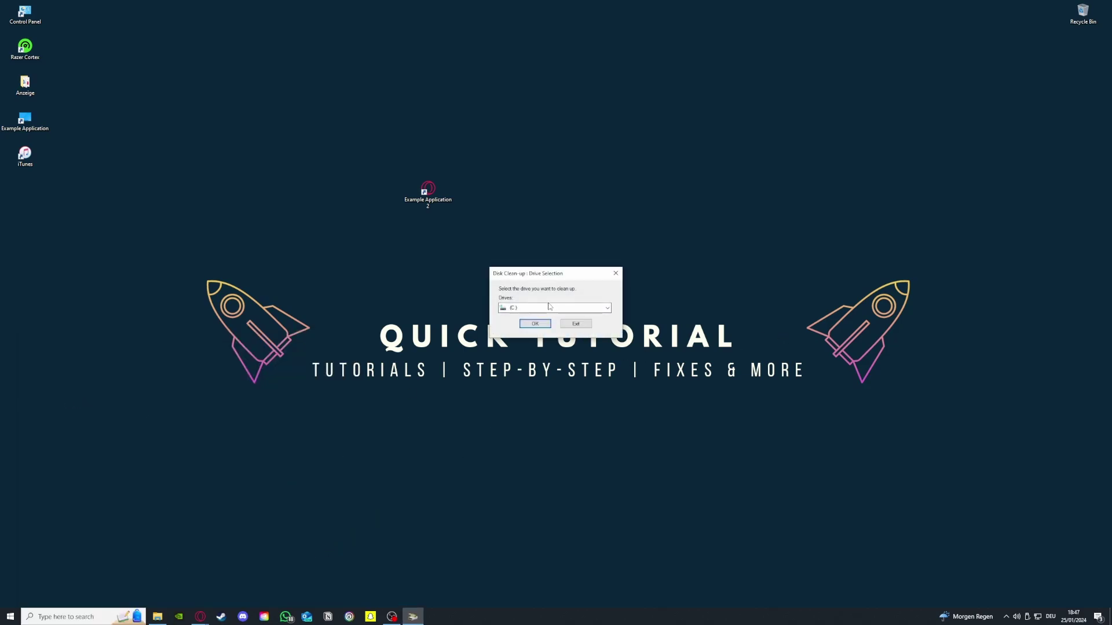
click(546, 326)
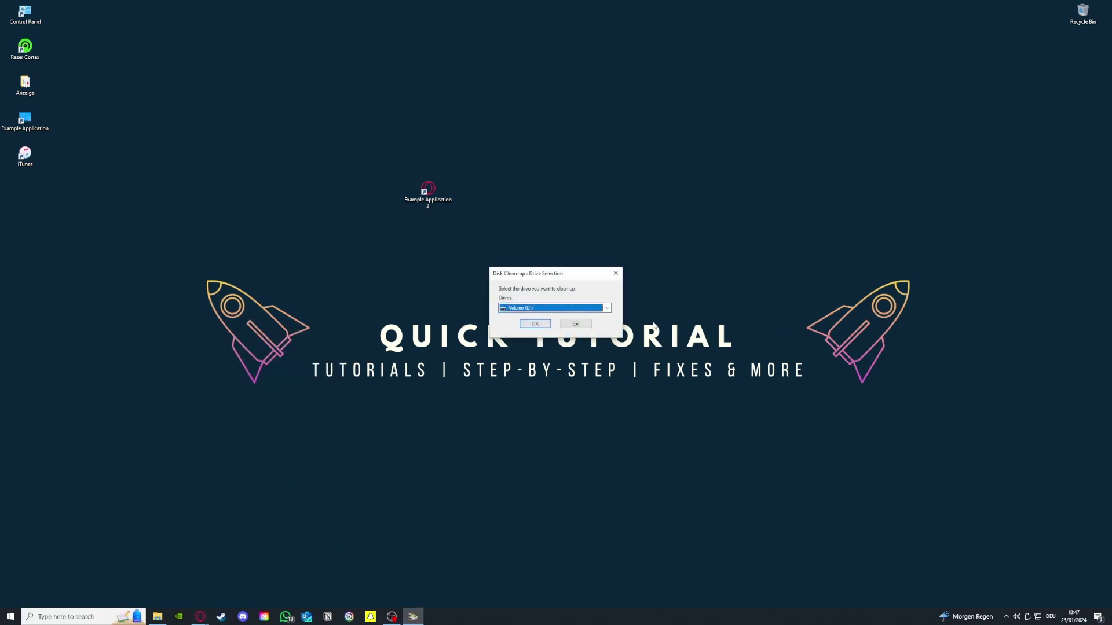
click(553, 308)
click(553, 317)
click(553, 309)
click(579, 325)
click(578, 324)
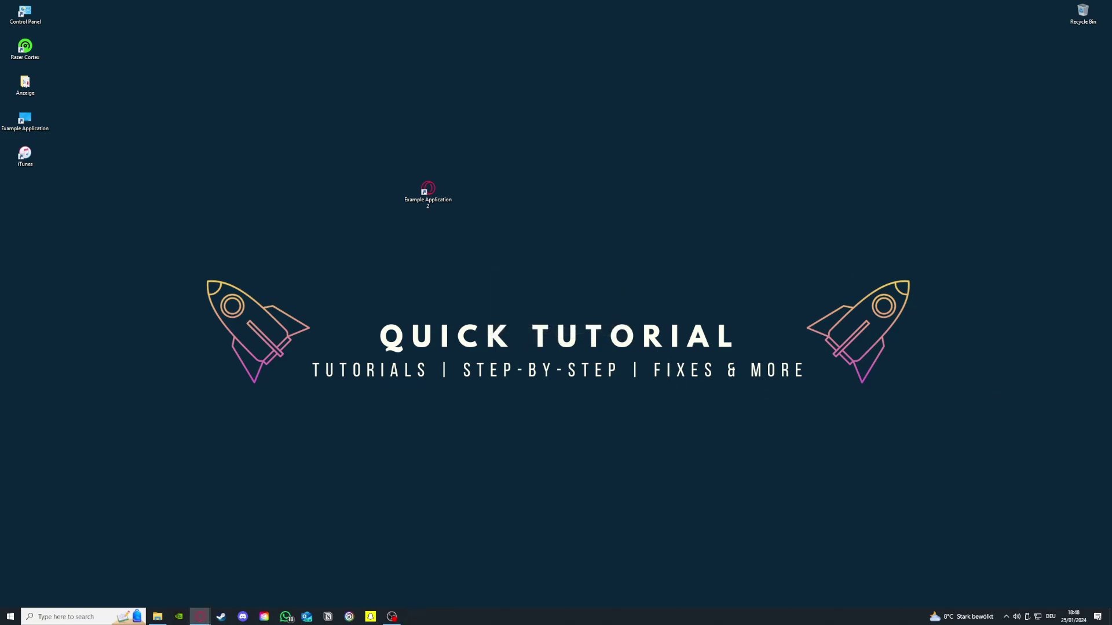
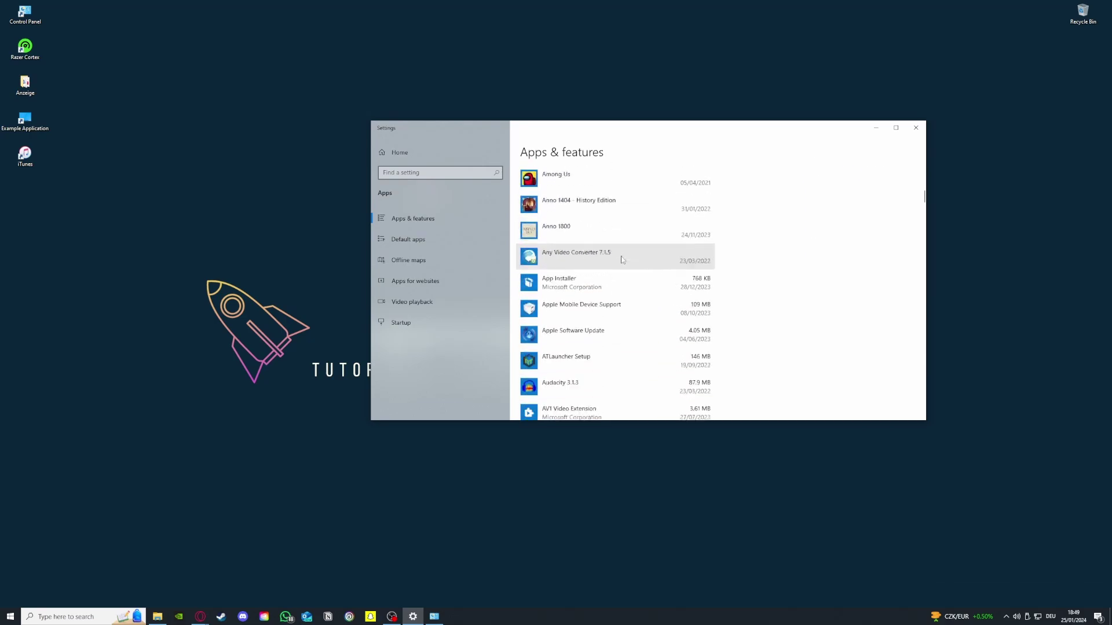
Step: Browse the installed apps in an enlarged Settings window, expand Paint's uninstall option, and minimise Settings
scroll(581, 301, down, 15)
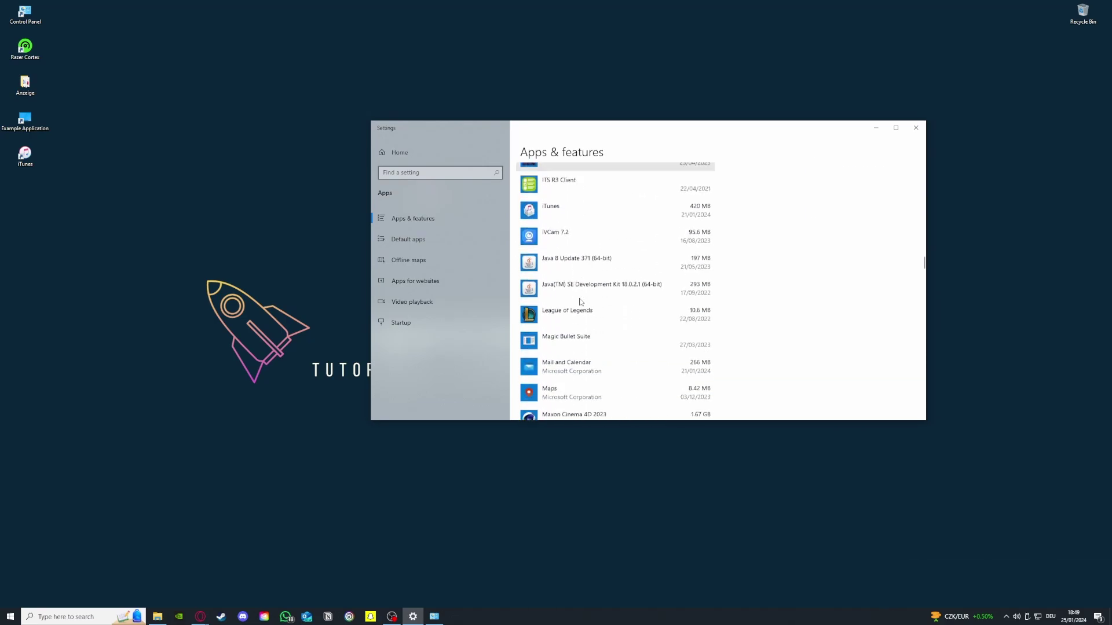
drag(371, 421, 173, 532)
scroll(403, 430, down, 20)
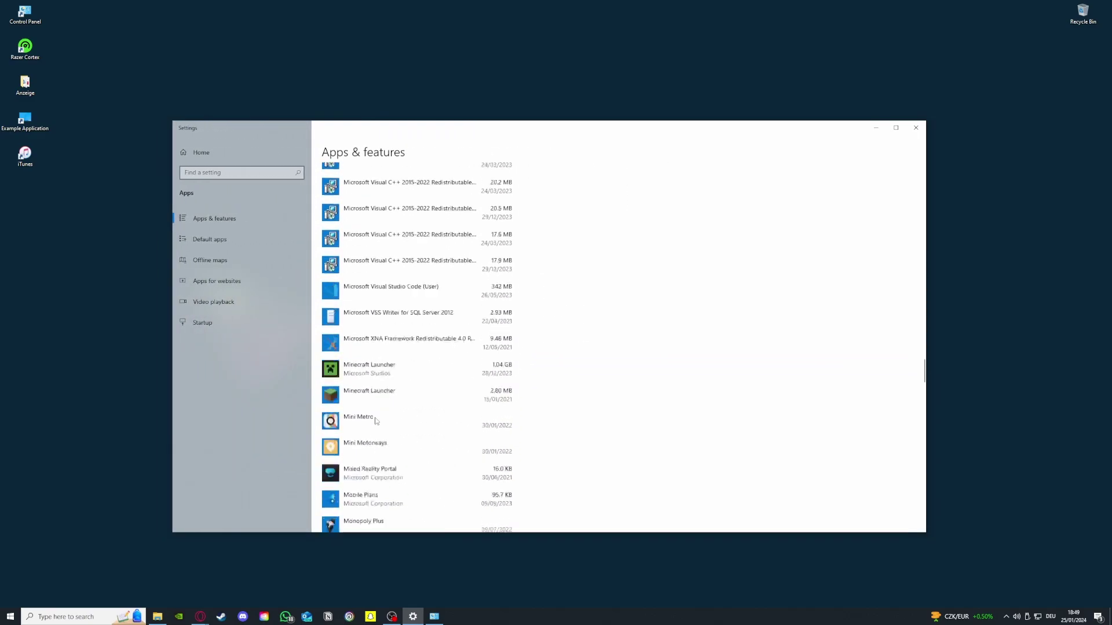
click(398, 394)
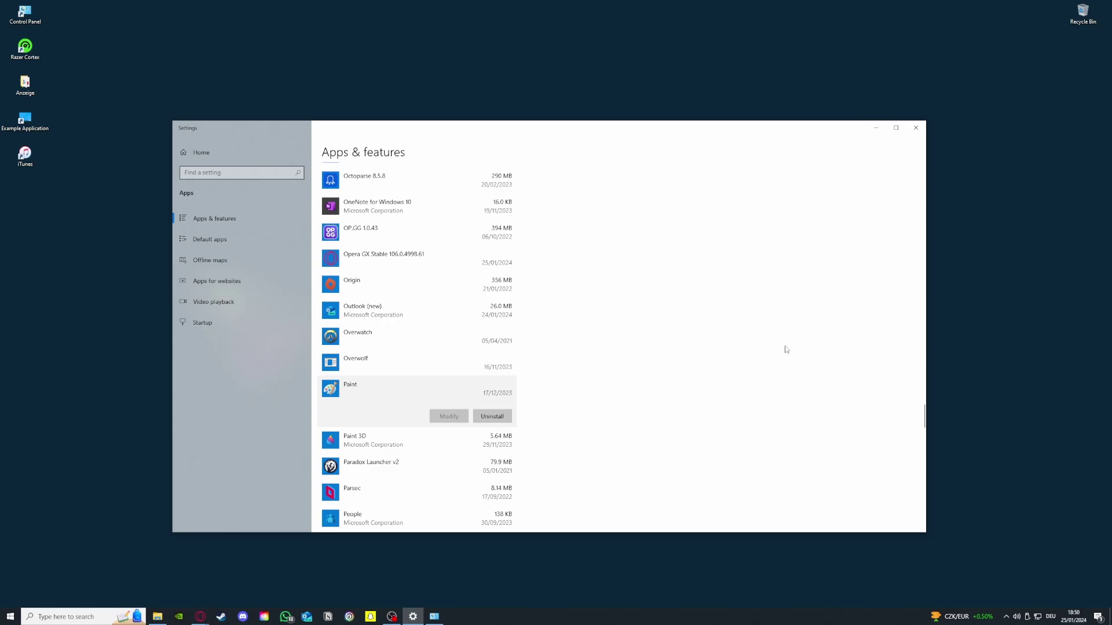
click(870, 130)
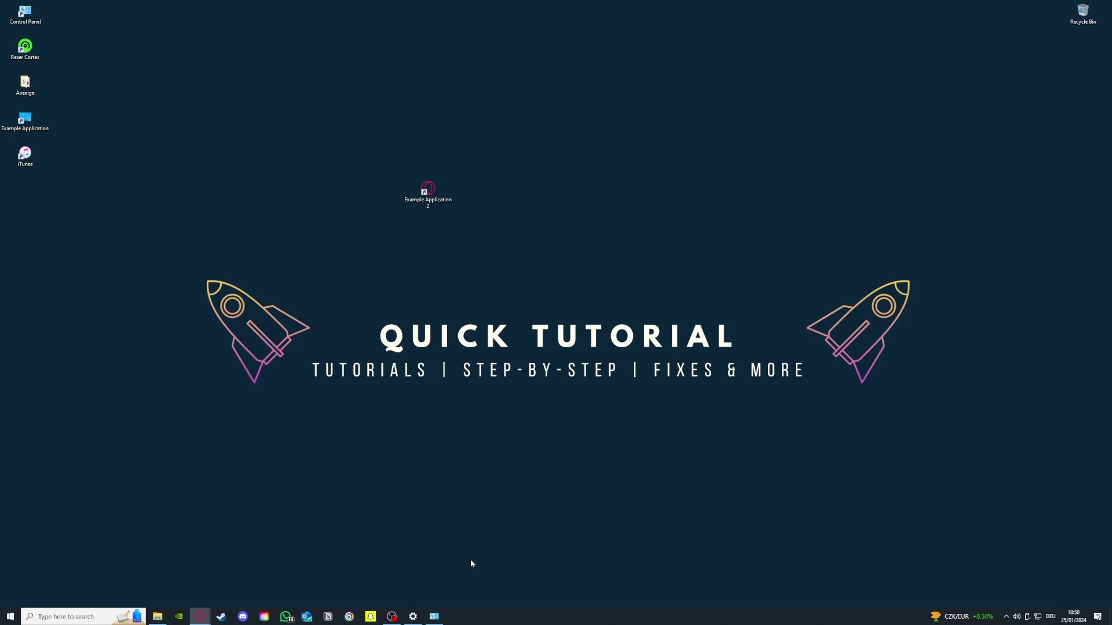
Step: Search Windows for "windo" and open Windows Defender Firewall with Advanced Security
click(102, 615)
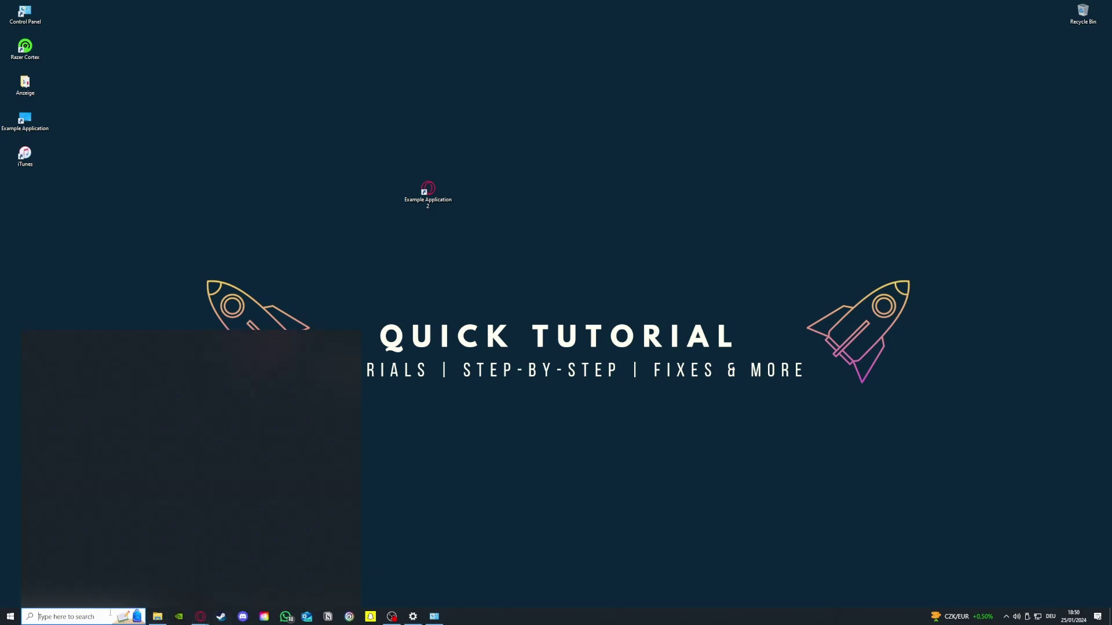
text(widnw)
key(BackSpace)
key(BackSpace)
key(BackSpace)
key(BackSpace)
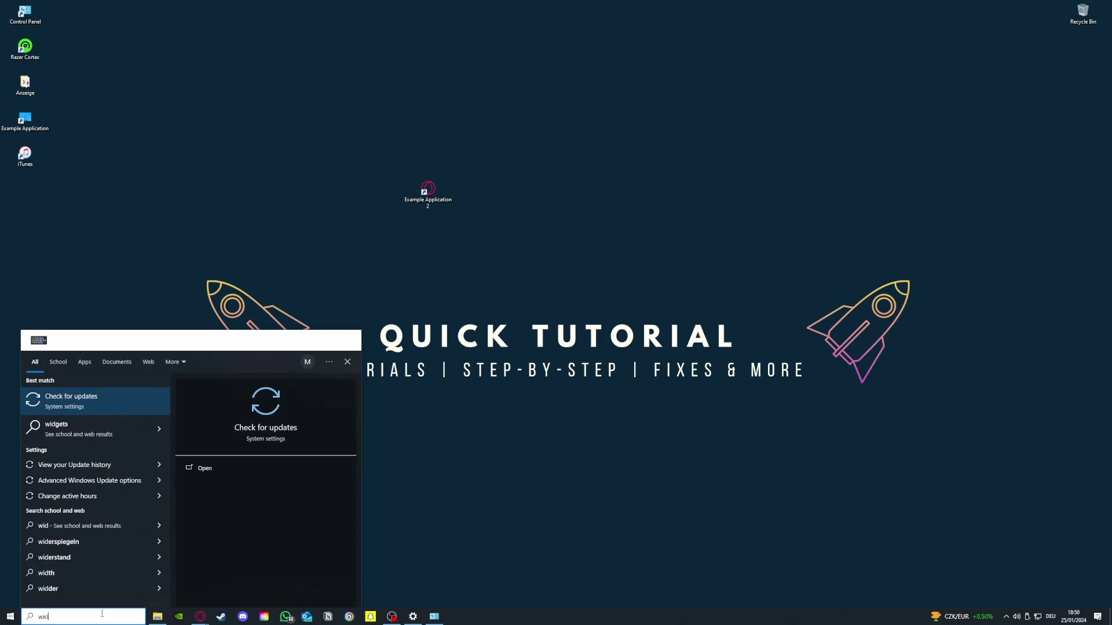
text(indo)
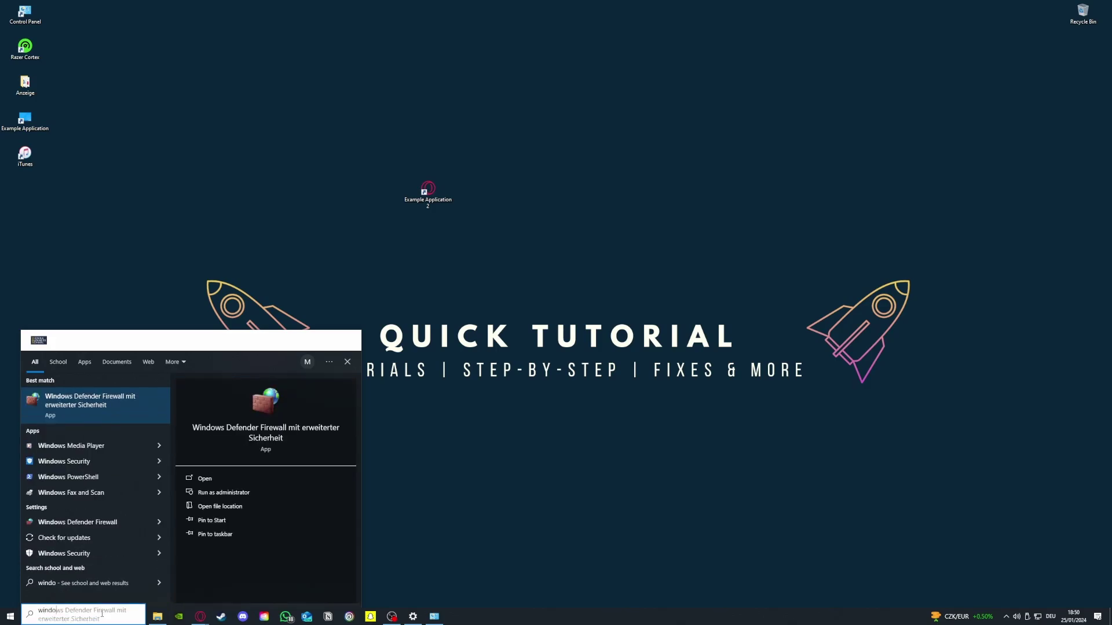
click(87, 401)
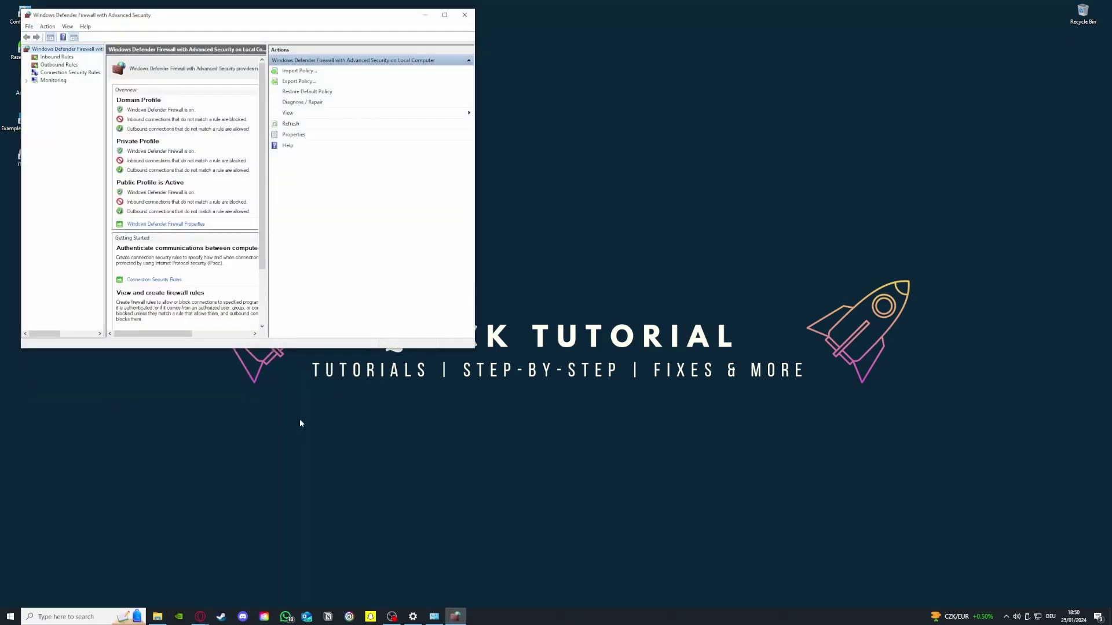
Step: Show the firewall's inbound rules, enlarge the window, and look through the allowed programs
click(57, 57)
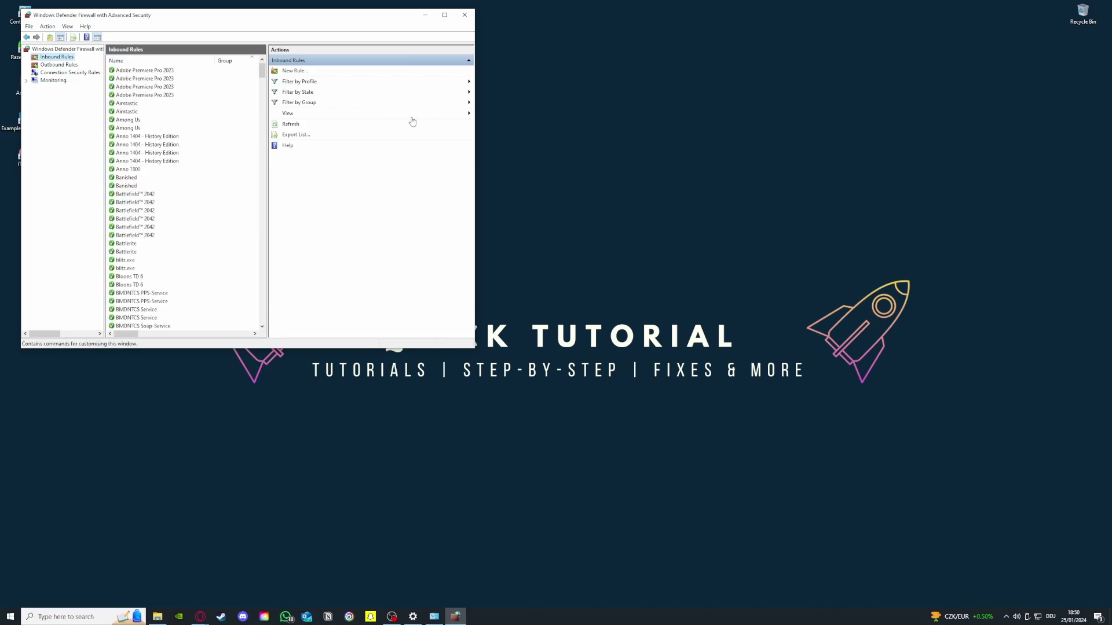
scroll(174, 238, down, 10)
scroll(168, 252, down, 9)
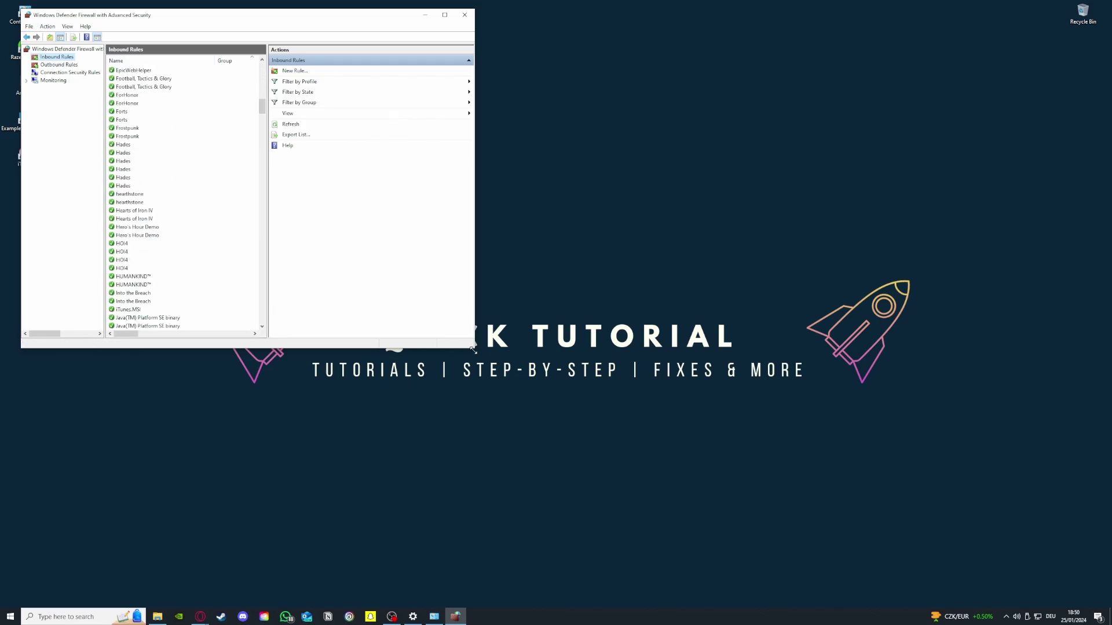
drag(476, 347, 819, 479)
scroll(300, 333, down, 11)
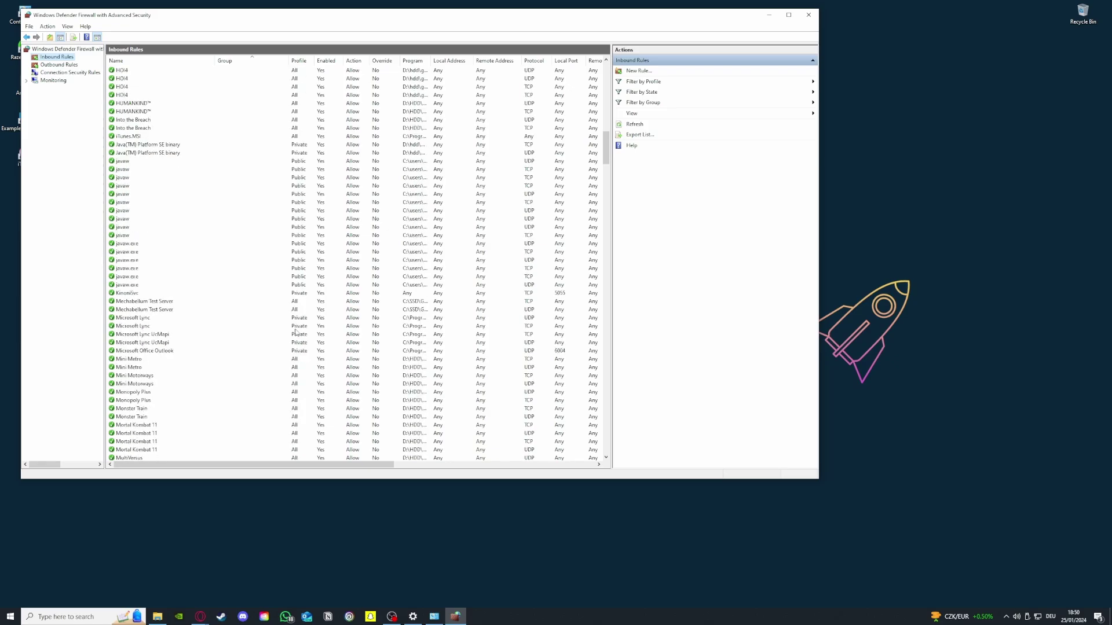
scroll(234, 358, up, 20)
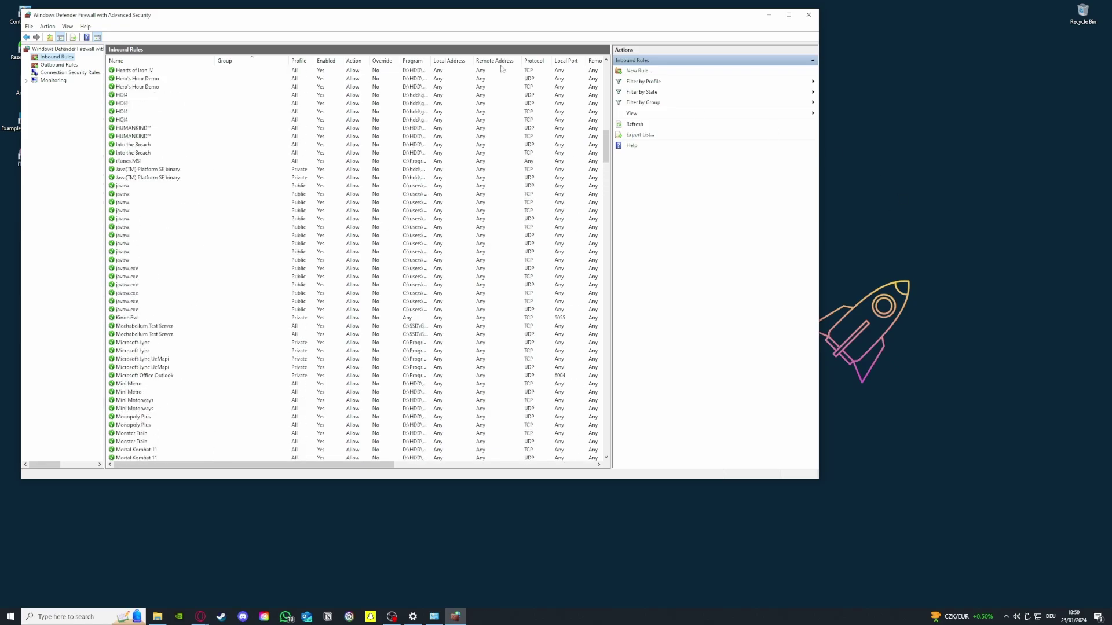
scroll(205, 341, up, 13)
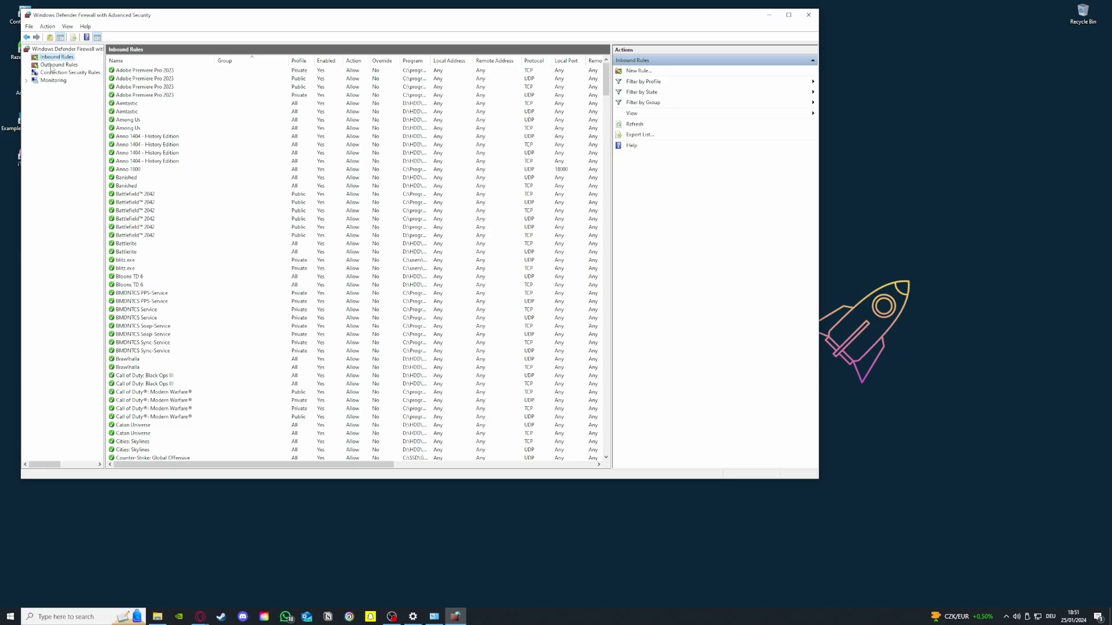
Step: Examine the enabled status of inbound rules such as Solitaire & Casual Games, SNMP Trap Service (UDP In) and Network Discovery (UPnP-In)
scroll(203, 179, down, 15)
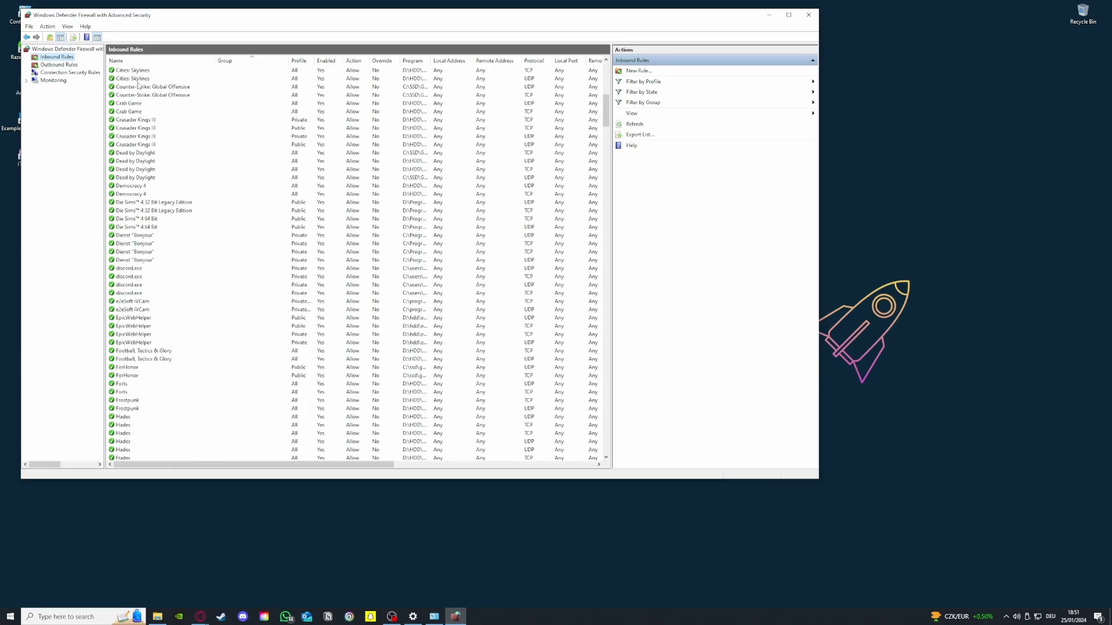
drag(606, 110, 615, 400)
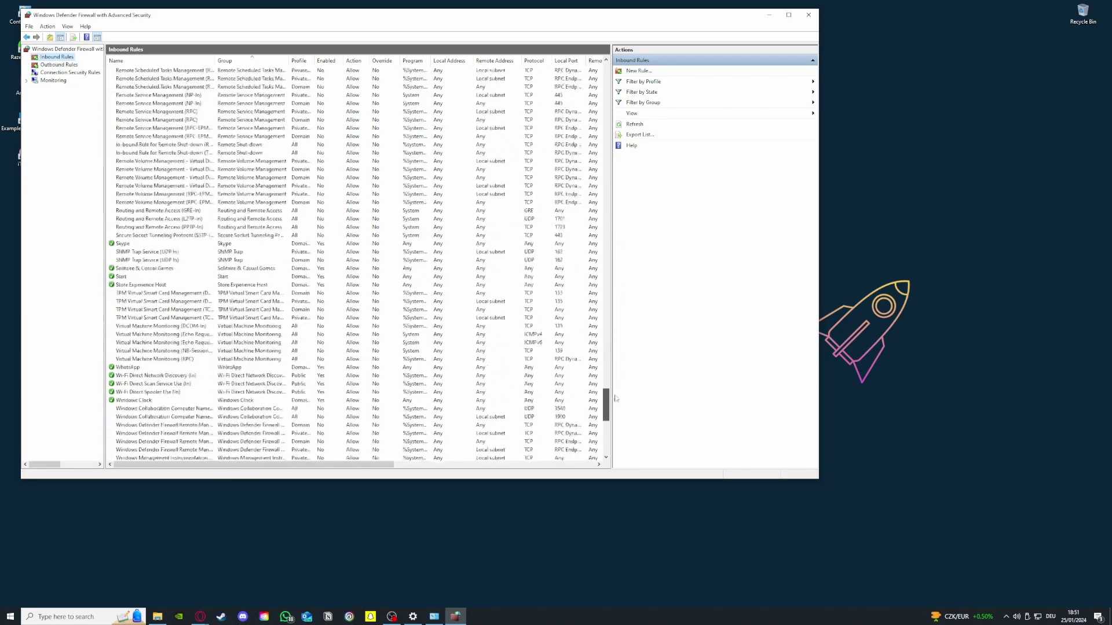
click(115, 270)
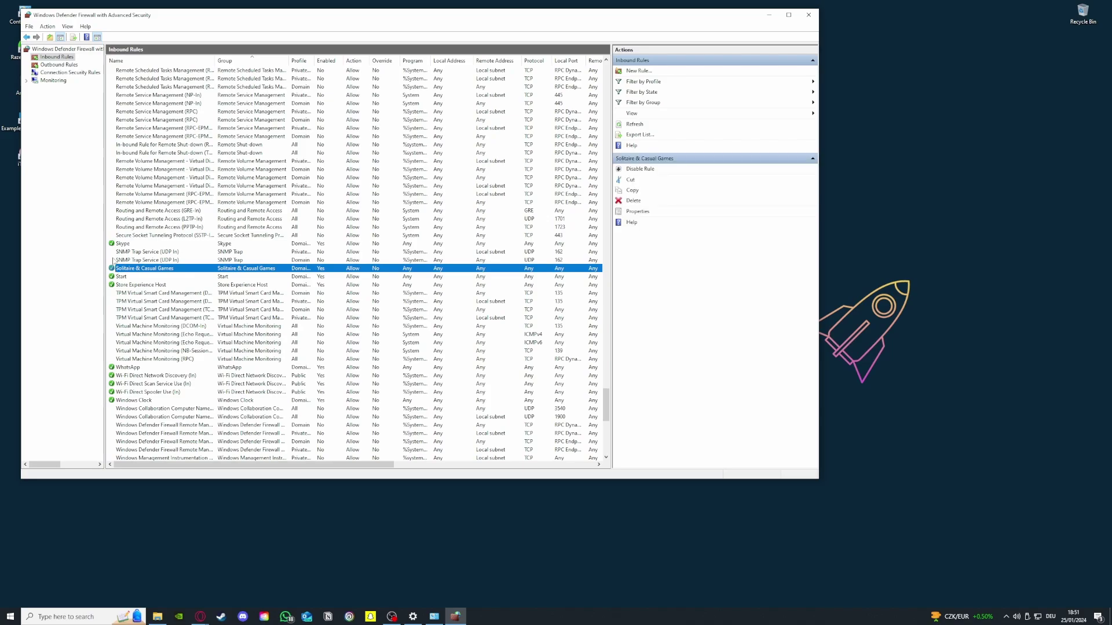
click(116, 260)
scroll(117, 249, up, 20)
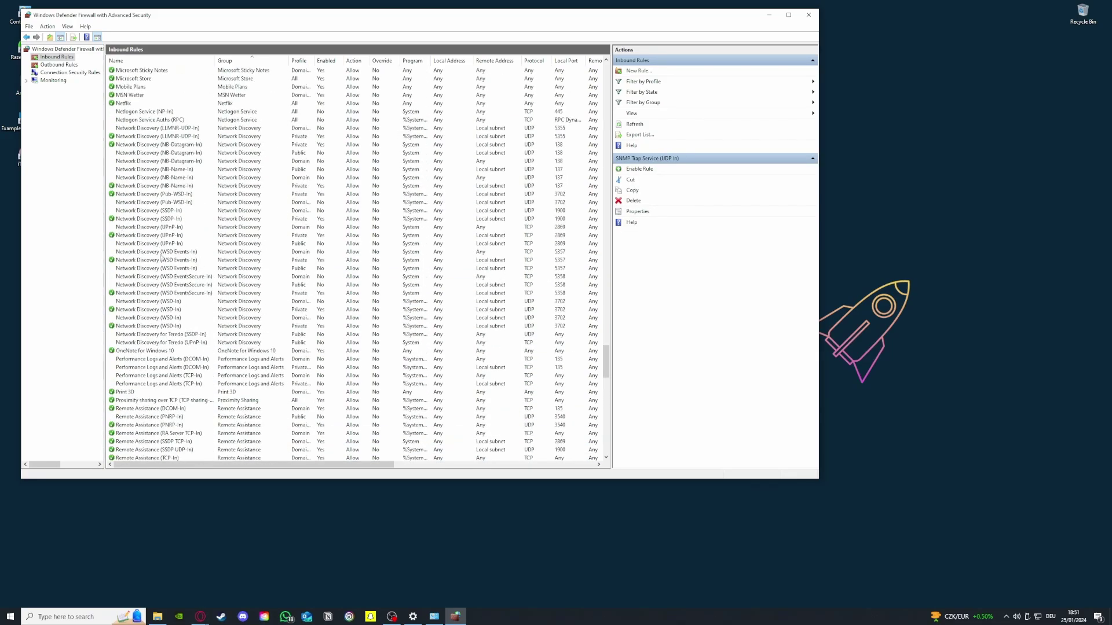
click(158, 243)
scroll(231, 290, up, 20)
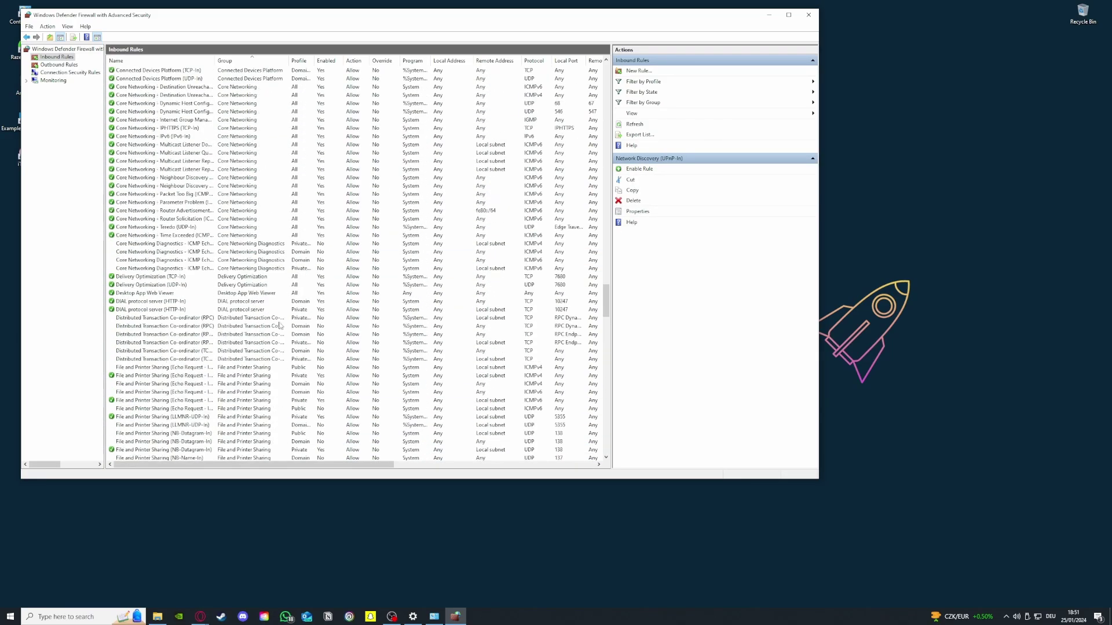
Step: Look back through the inbound rules list towards its beginning, selecting the BranchCache Content Retrieval (HTTP-In) rule along the way
scroll(203, 308, up, 15)
click(138, 294)
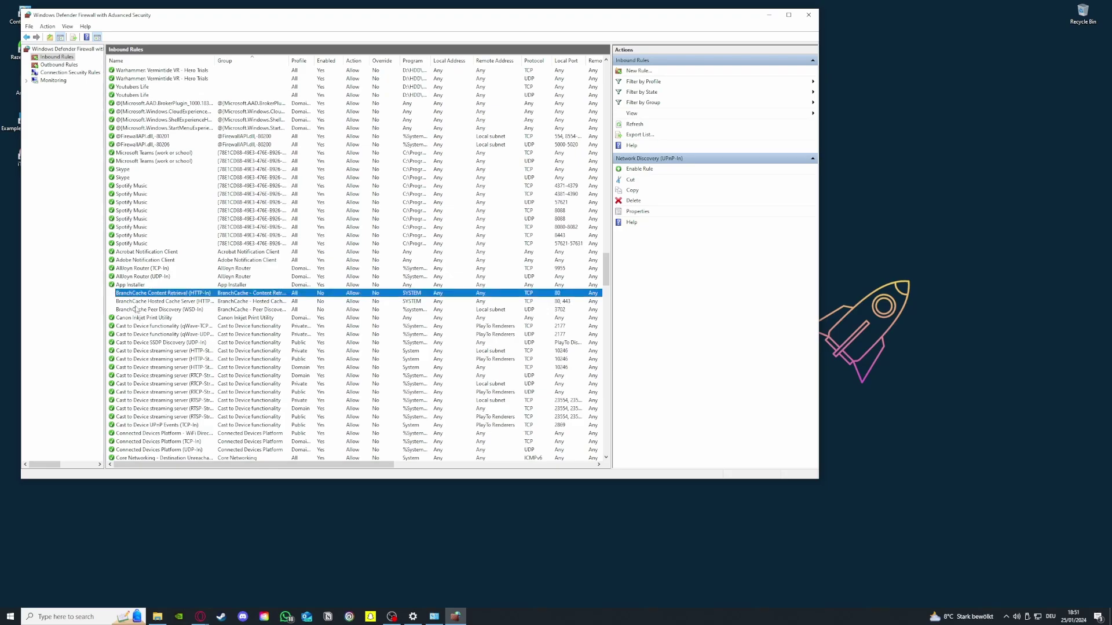
scroll(151, 260, up, 13)
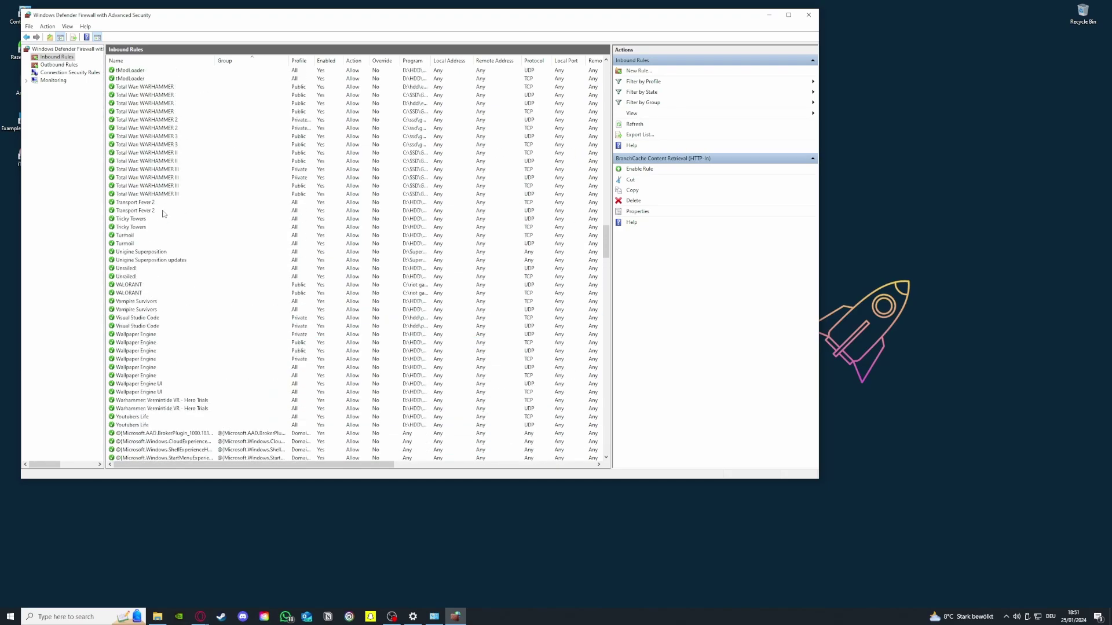
scroll(247, 289, up, 20)
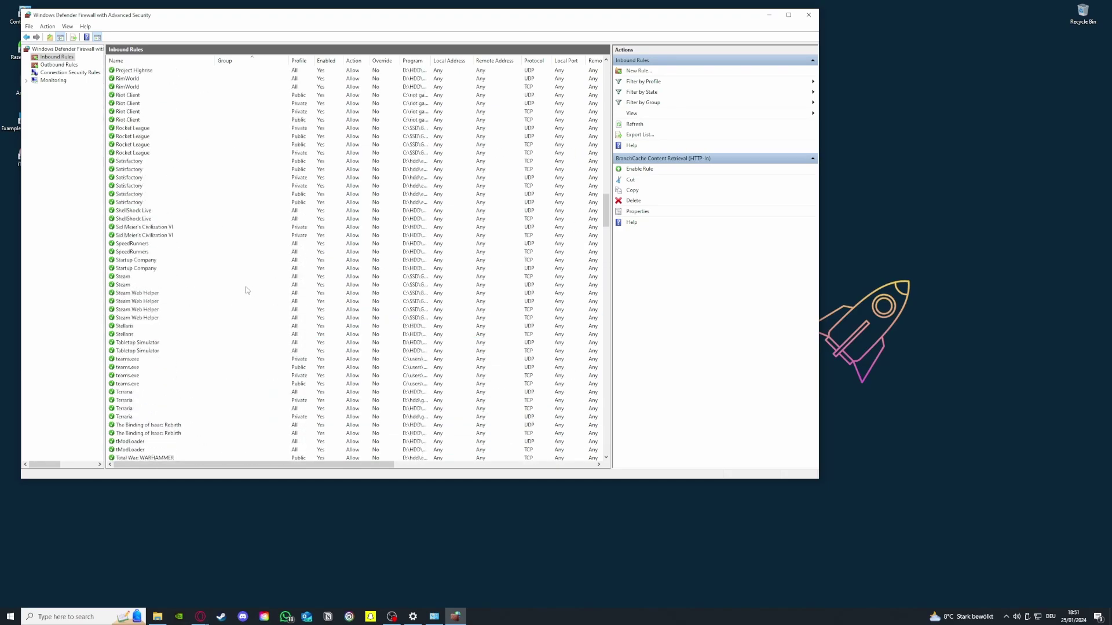
scroll(189, 273, up, 8)
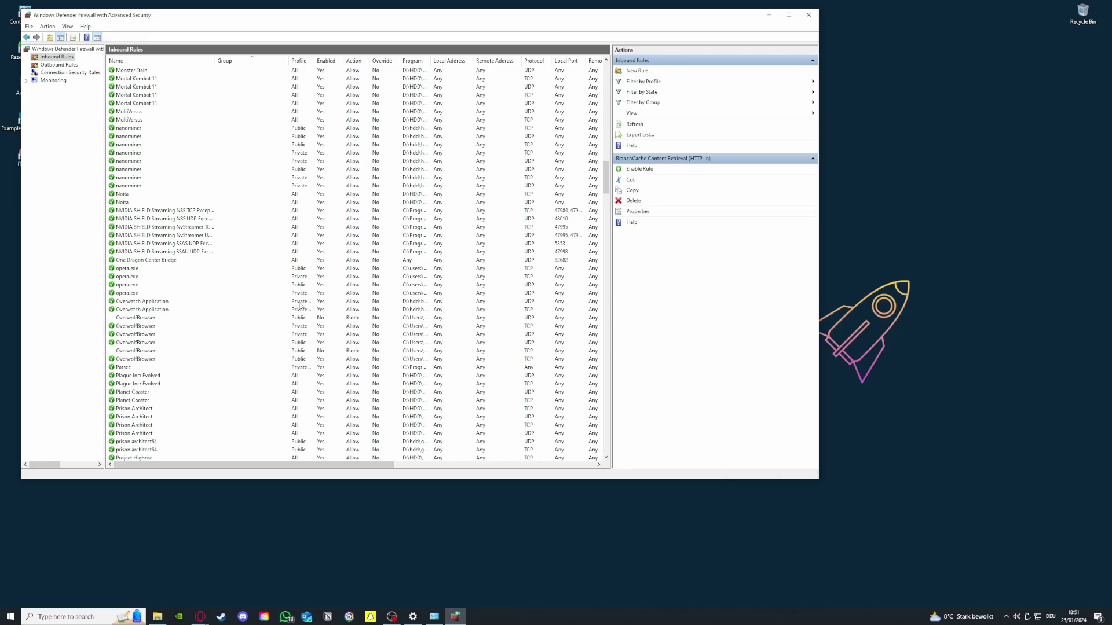
scroll(293, 311, up, 13)
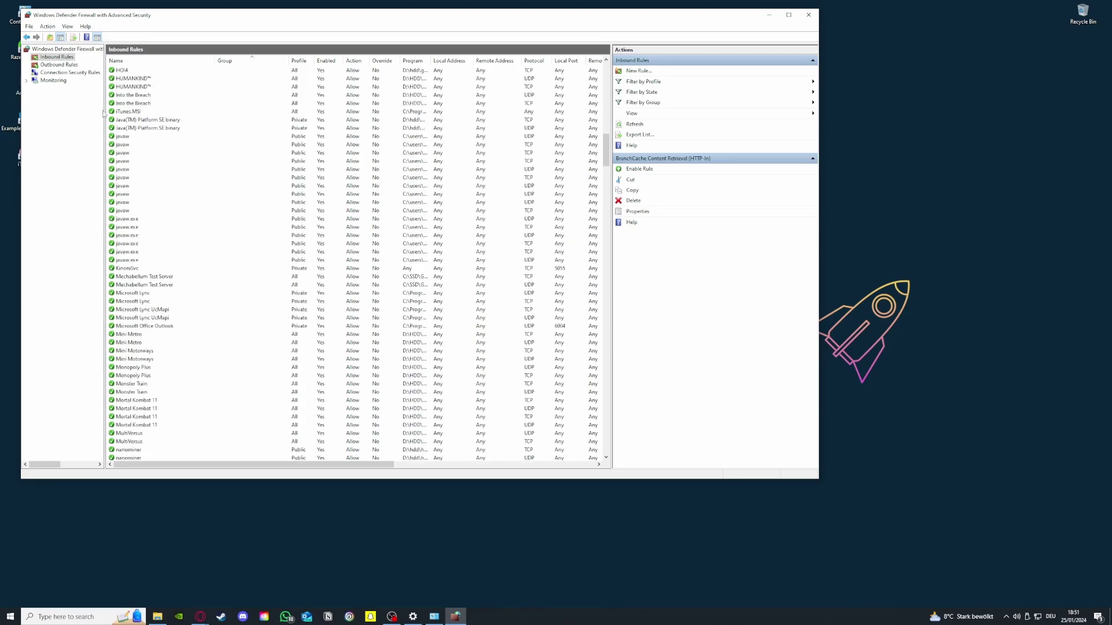
Step: Reopen the inbound rules list from its start and look through the enabled status and actions of the listed programs
click(59, 65)
click(57, 56)
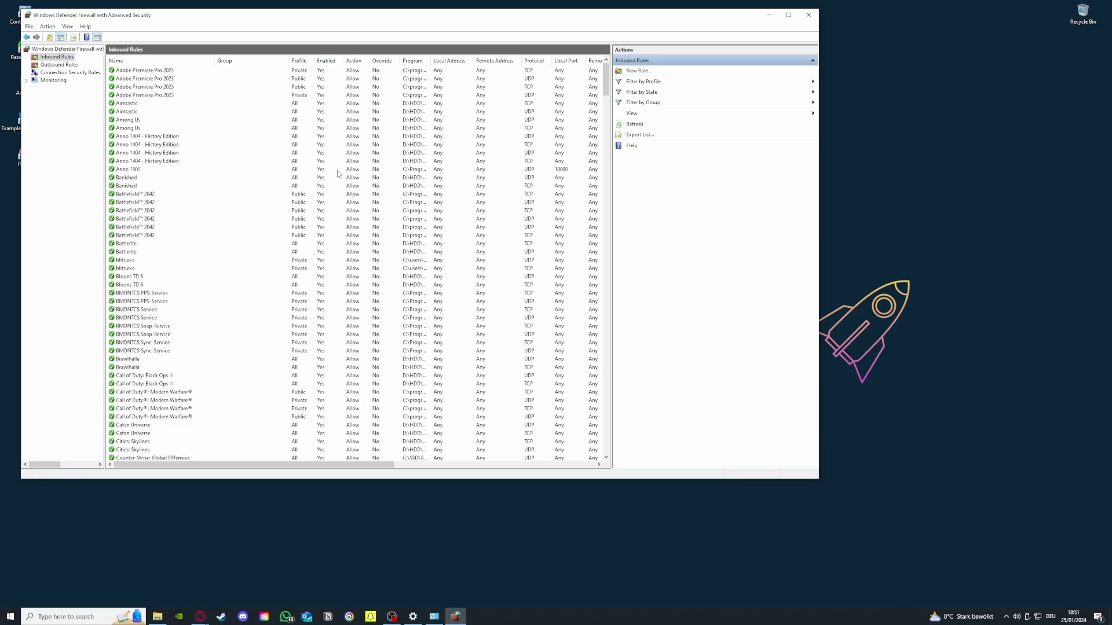
scroll(337, 174, down, 20)
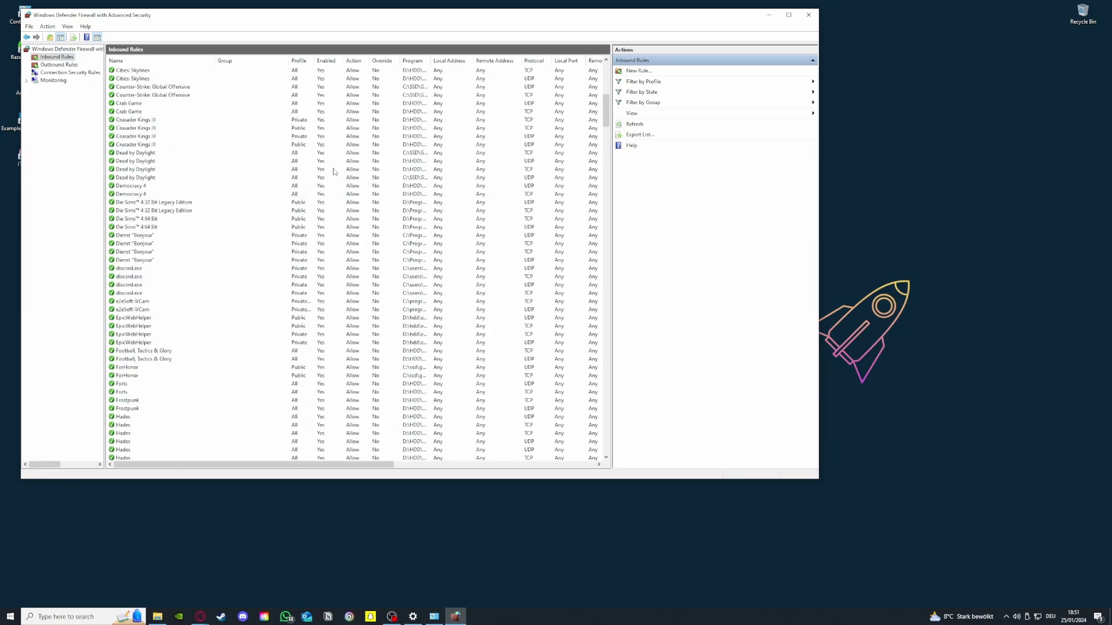
scroll(336, 169, down, 7)
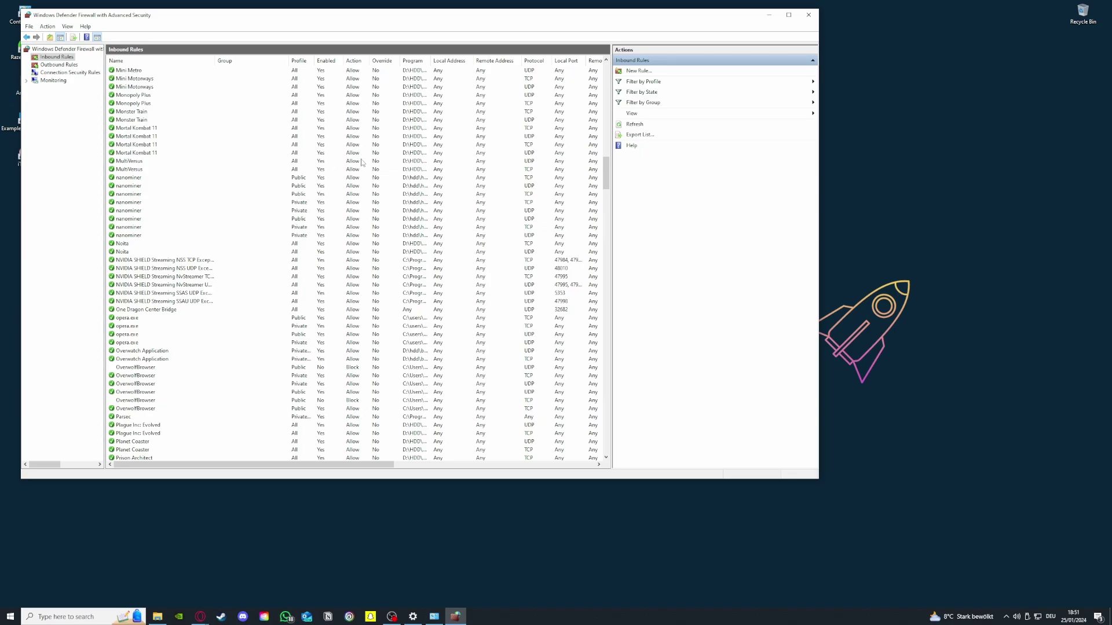
Step: Show the firewall's outbound rules, look through the list, and check the actions available for it
click(76, 72)
click(77, 65)
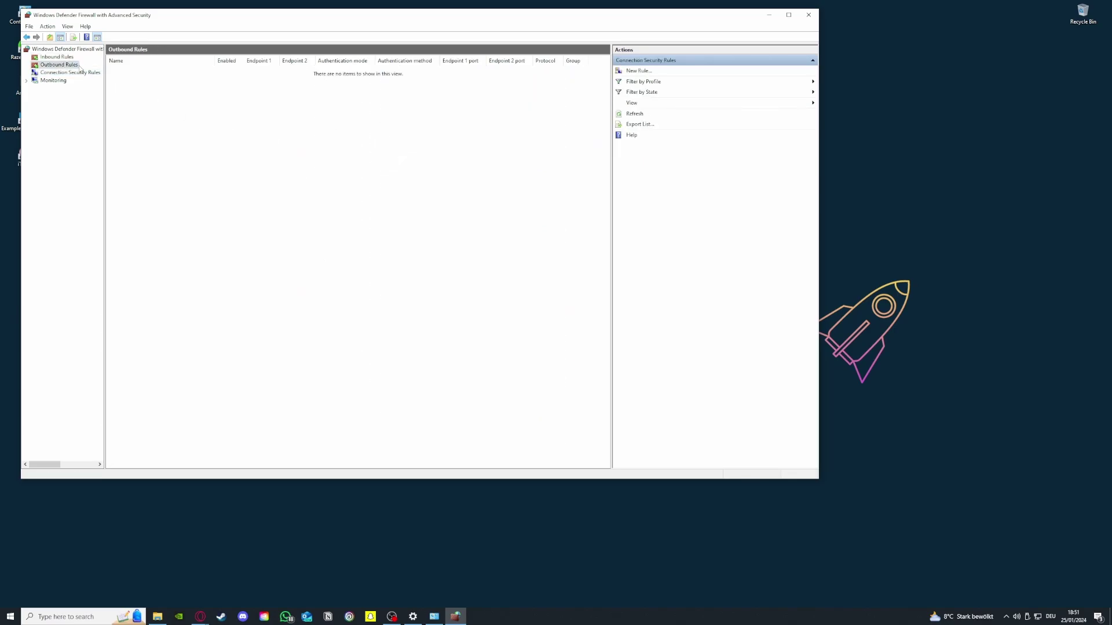
scroll(375, 271, down, 10)
scroll(375, 271, down, 20)
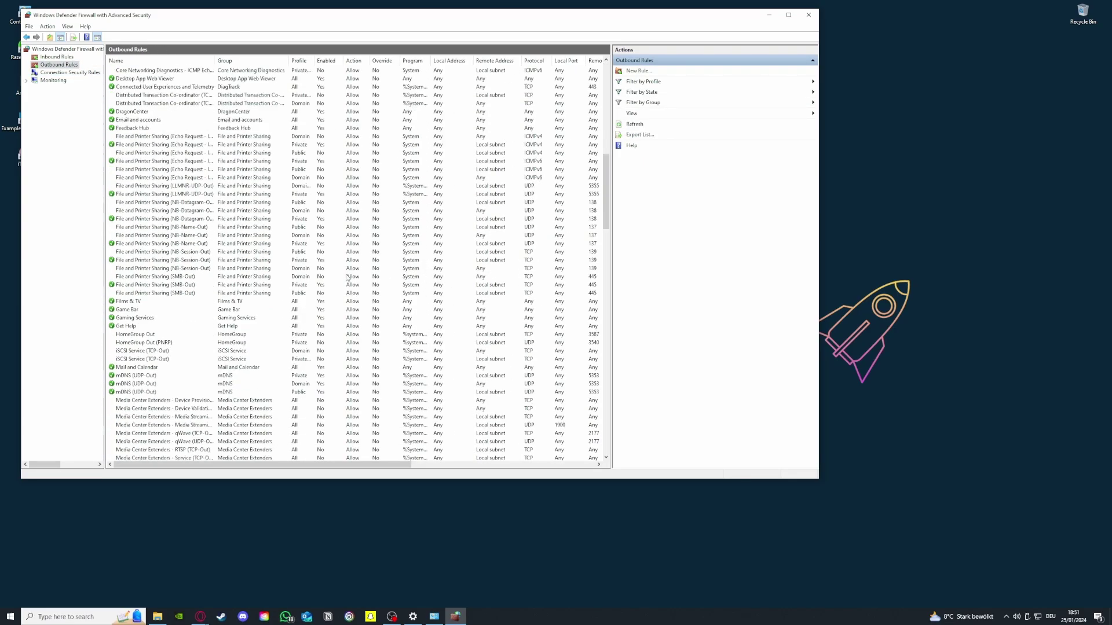
scroll(346, 277, down, 13)
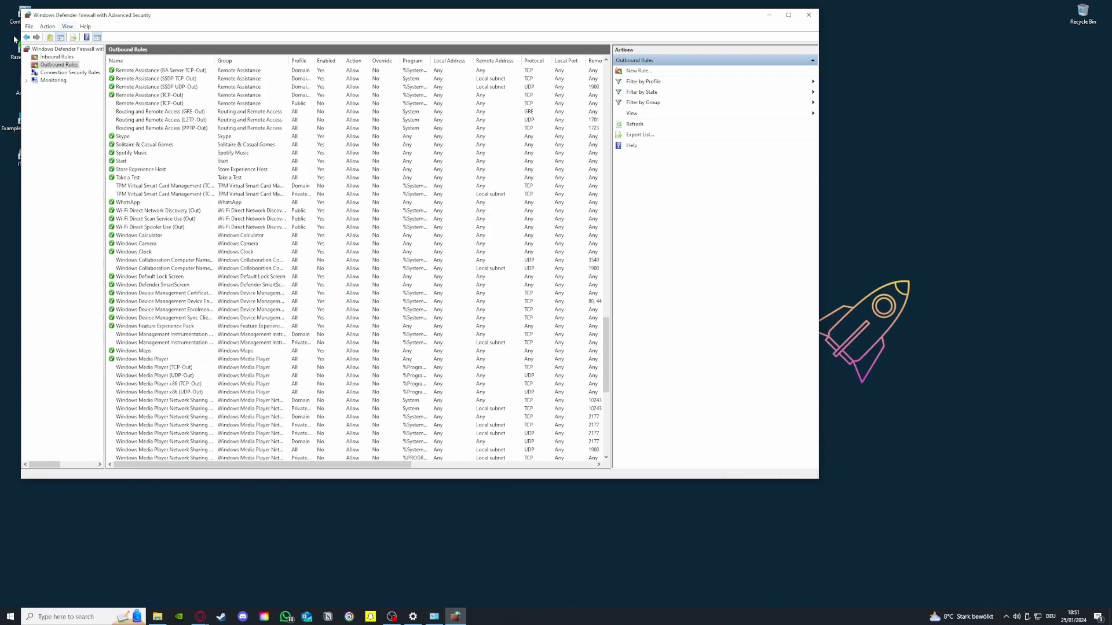
click(43, 28)
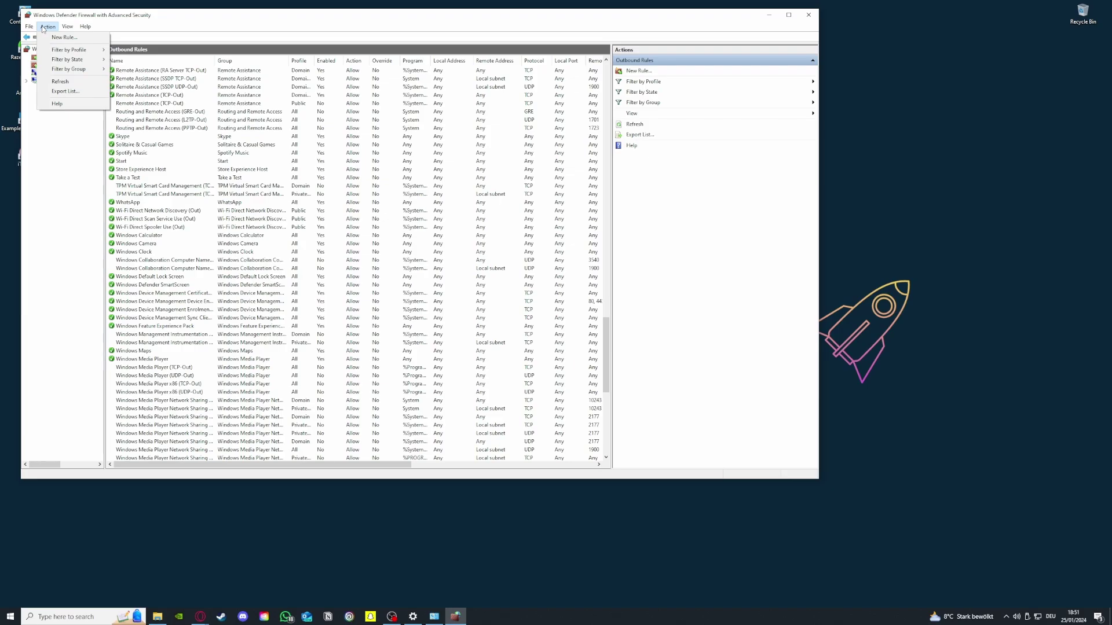
click(44, 29)
Step: Search Windows for "virus" to bring up the Virus & threat protection settings, and dismiss the search without opening them
click(67, 617)
text(vc)
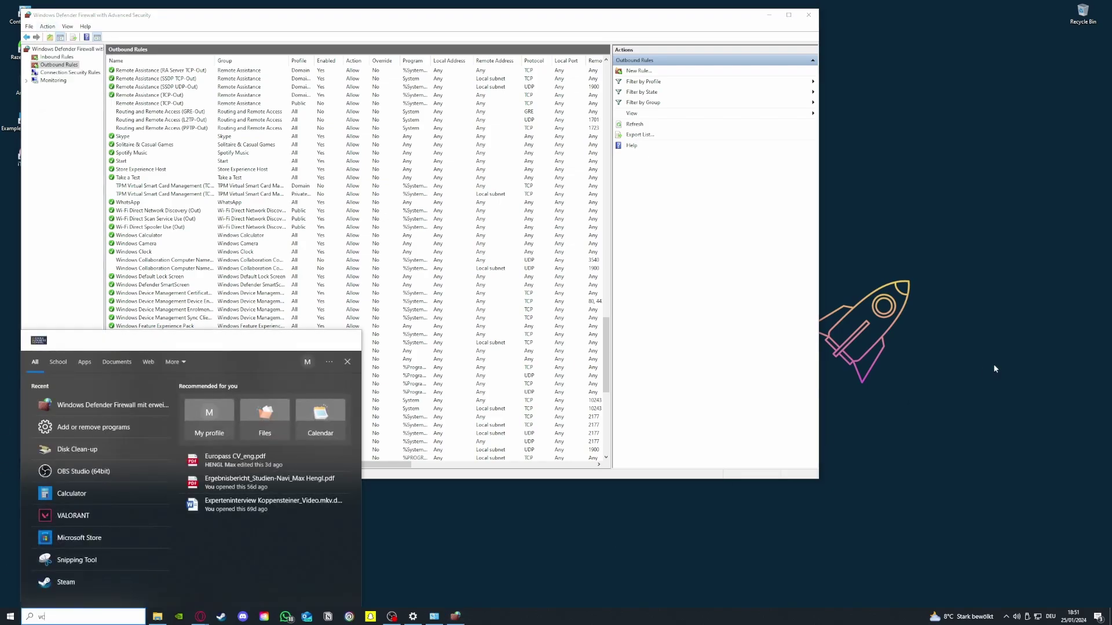
key(BackSpace)
text(ic)
key(BackSpace)
text(s)
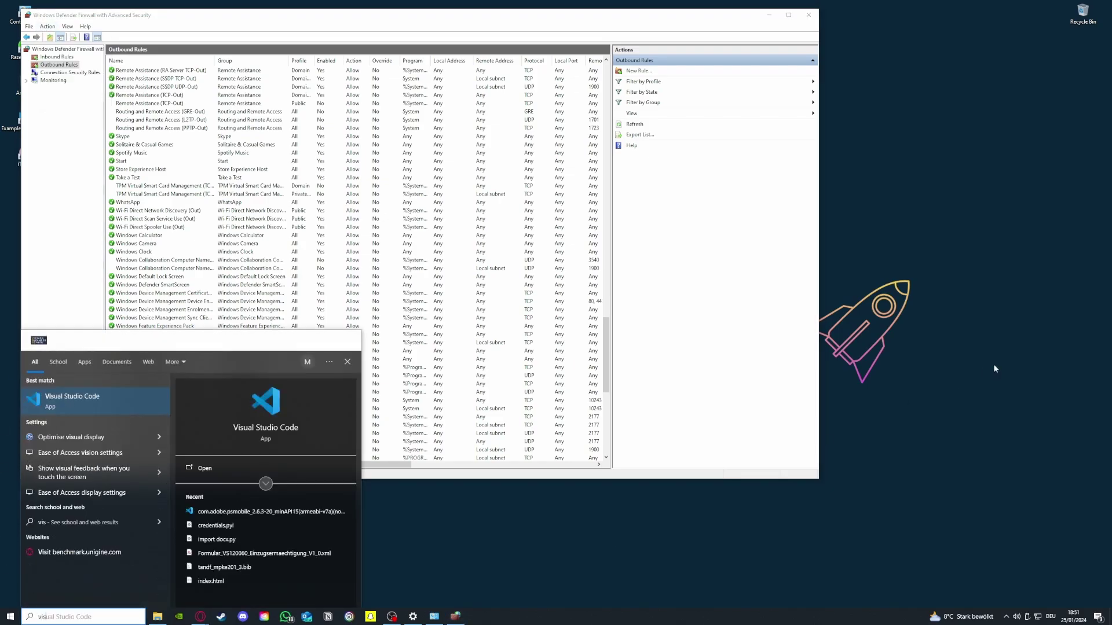
key(BackSpace)
text(ris)
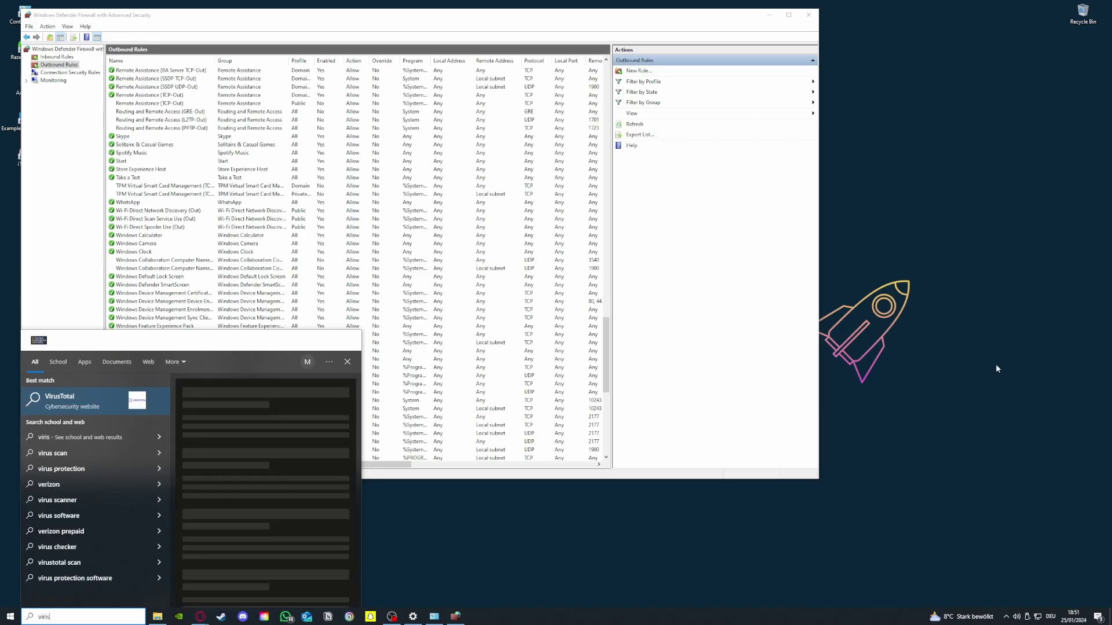
key(BackSpace)
key(BackSpace)
text(us)
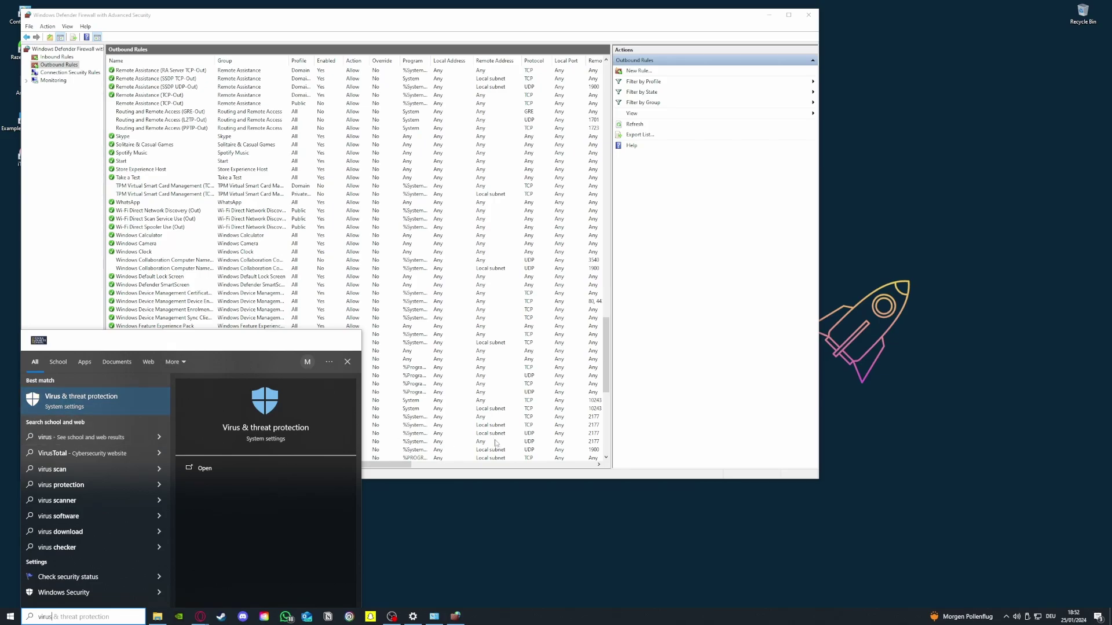
click(735, 430)
Step: Close the firewall window, search Windows for "upda", and open the Windows Update settings
click(808, 15)
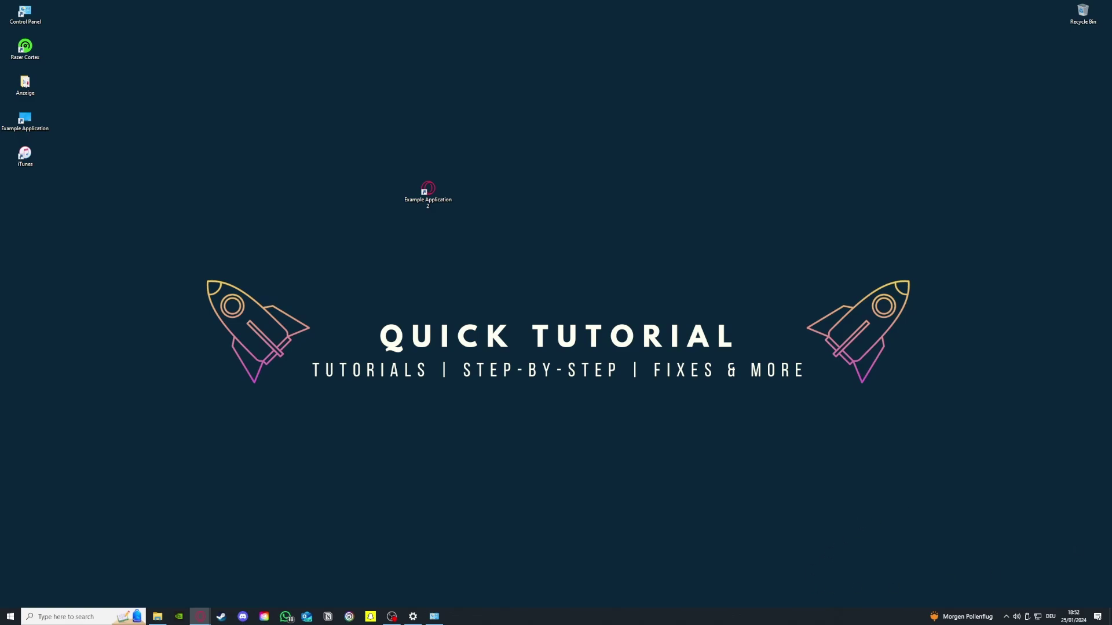
key(super)
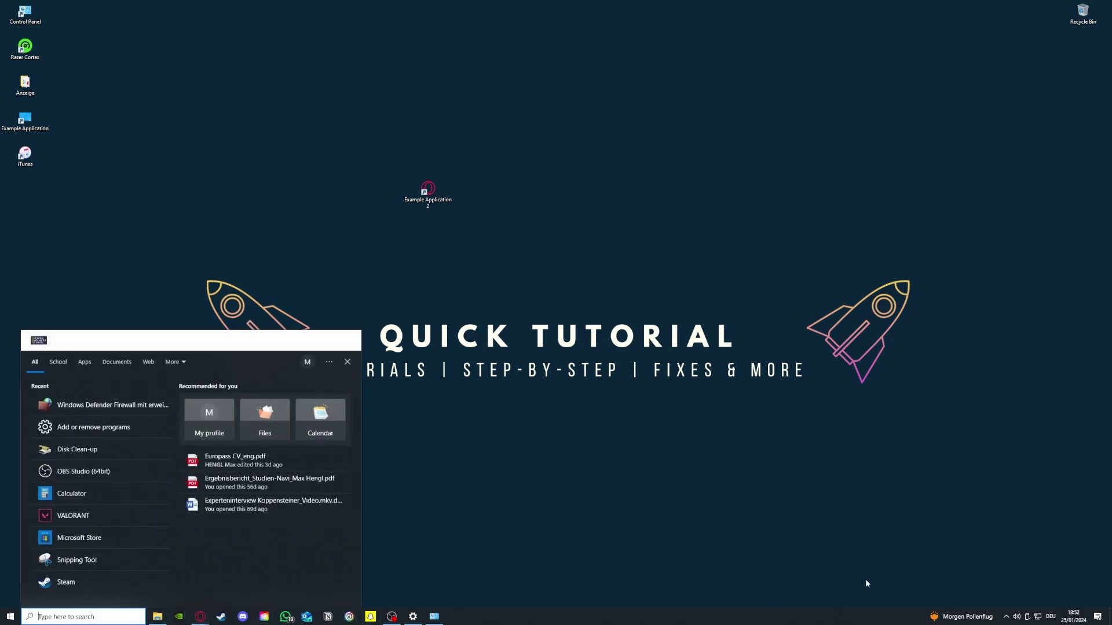
text(upda)
click(87, 400)
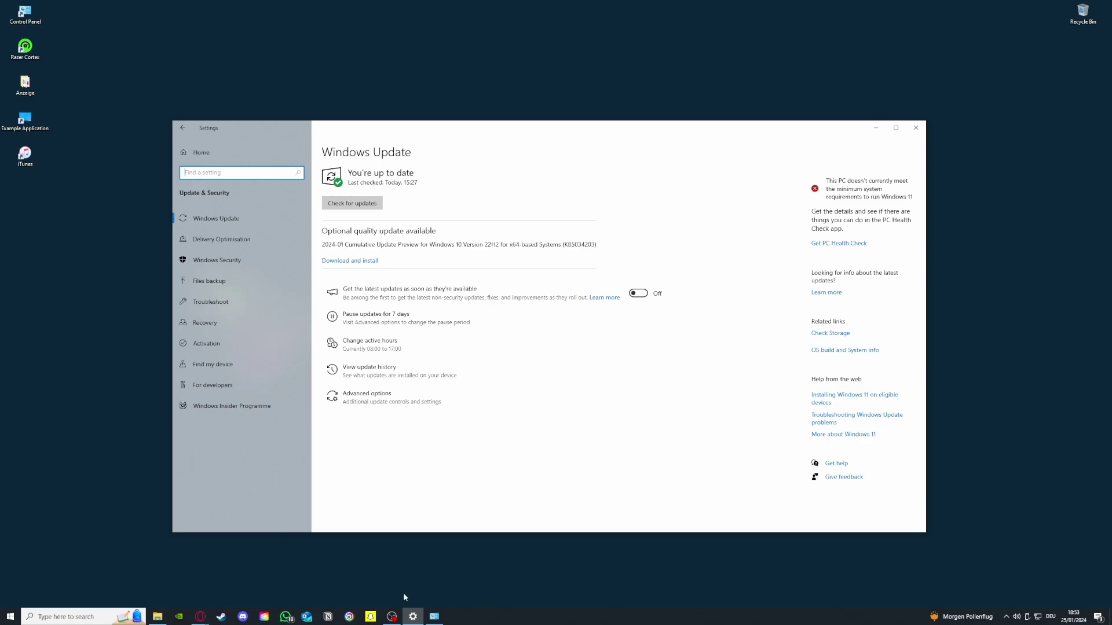
click(397, 621)
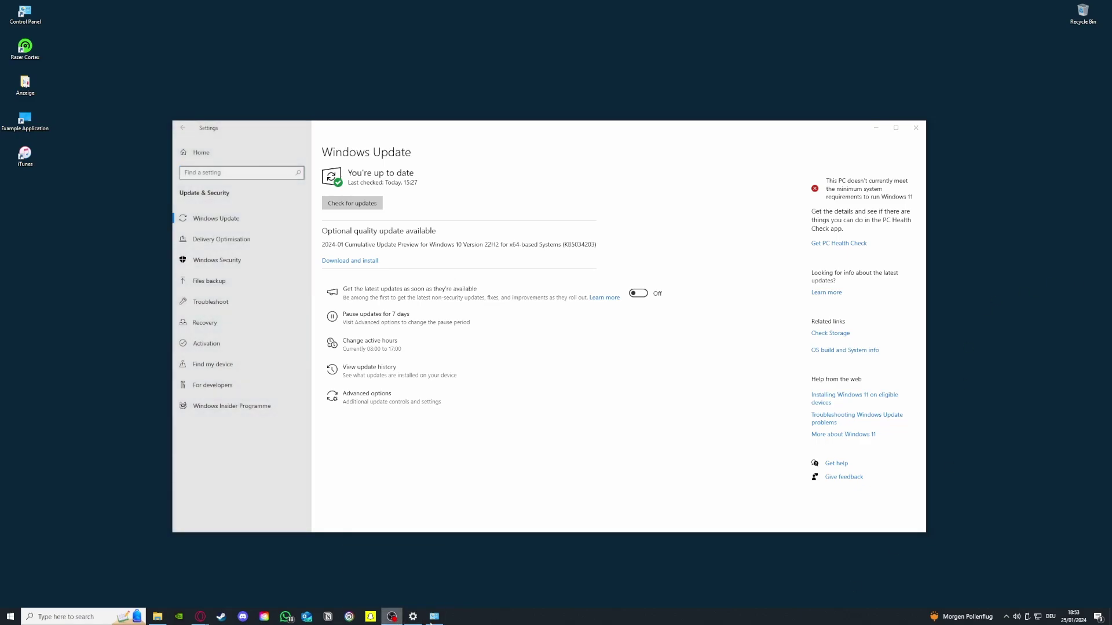